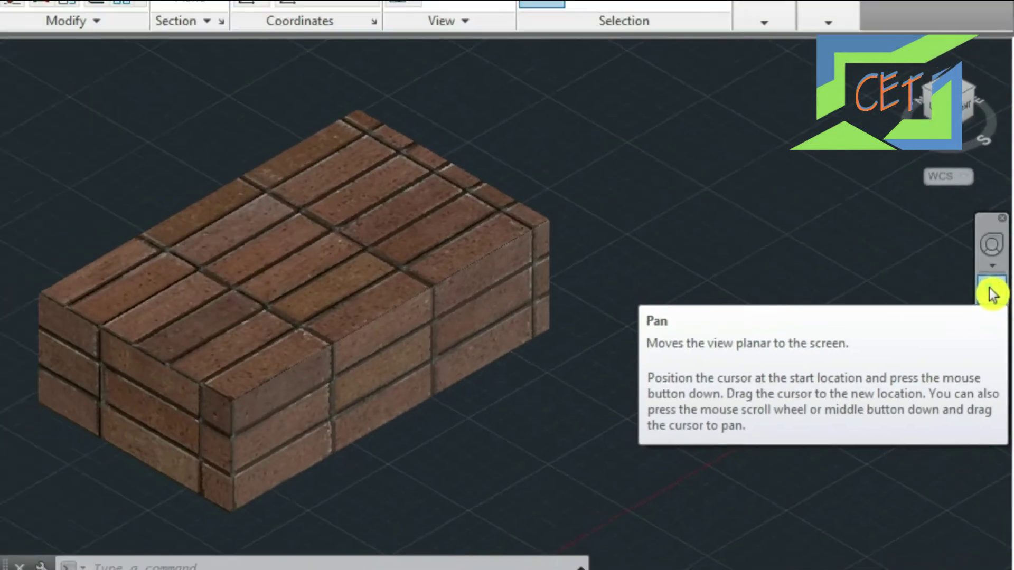
Step: Pan the brick block left and right, leaving it near the centre of the view
click(998, 303)
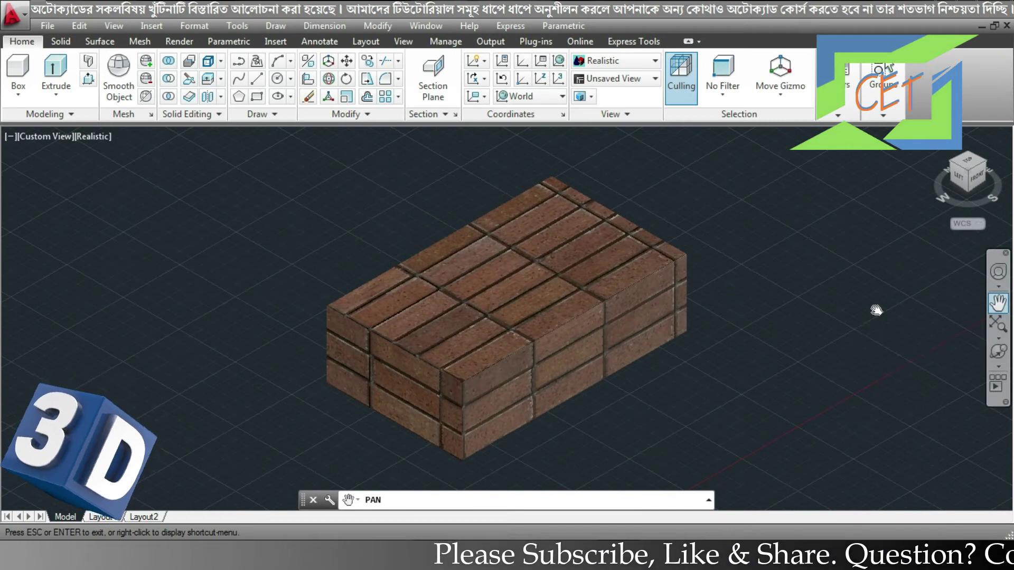
mouse_move(923, 314)
mouse_down()
mouse_move(845, 290)
mouse_move(706, 285)
mouse_move(740, 312)
mouse_move(831, 332)
mouse_move(832, 257)
mouse_move(738, 301)
mouse_move(679, 294)
mouse_up()
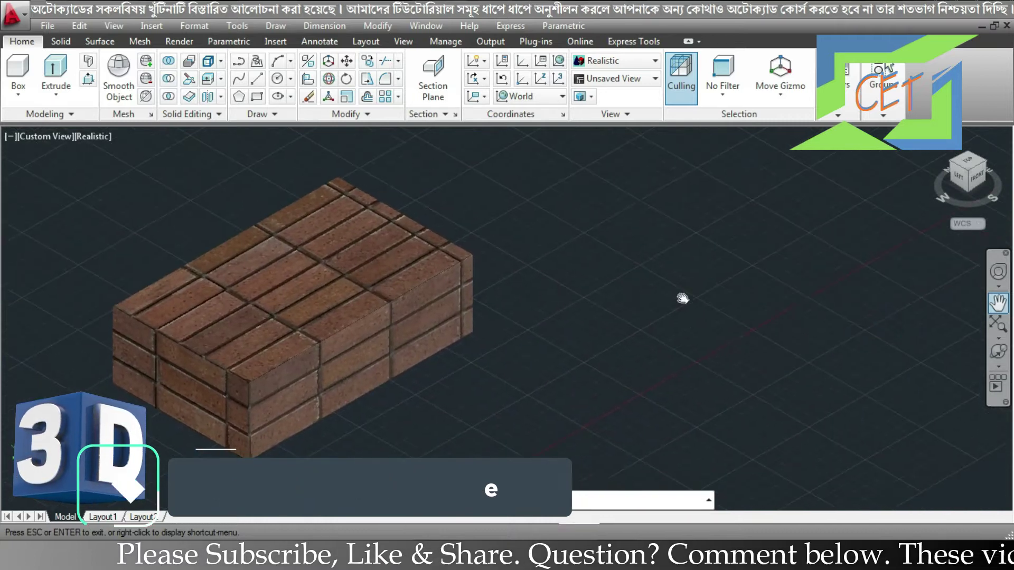
mouse_move(744, 306)
mouse_down()
mouse_move(888, 301)
mouse_move(708, 295)
mouse_move(729, 280)
mouse_move(869, 298)
mouse_move(891, 310)
mouse_move(904, 299)
mouse_move(822, 373)
mouse_move(959, 358)
mouse_move(790, 353)
mouse_move(679, 385)
mouse_move(694, 378)
mouse_up()
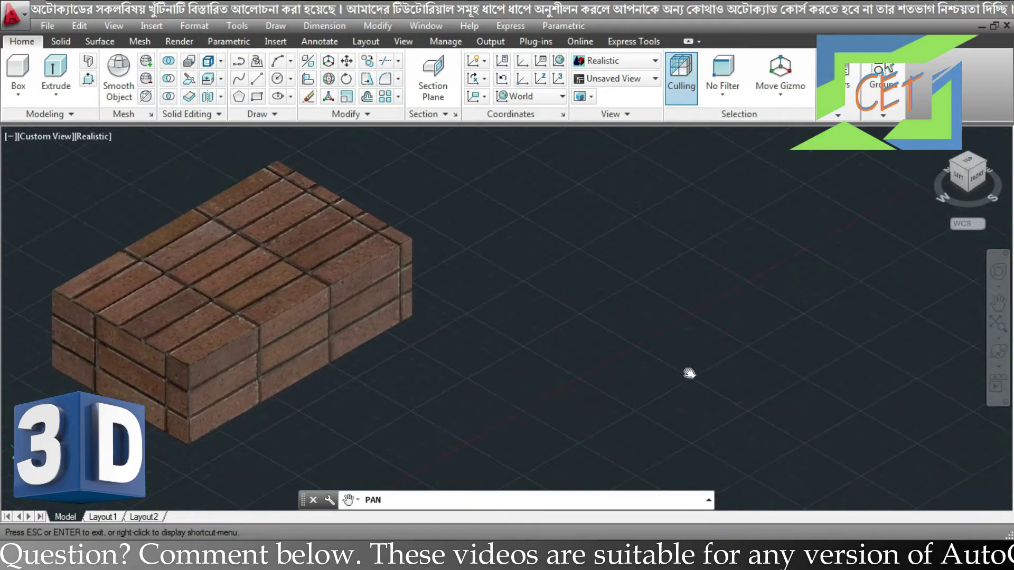
mouse_move(753, 364)
mouse_down()
mouse_move(993, 376)
mouse_move(946, 409)
mouse_up()
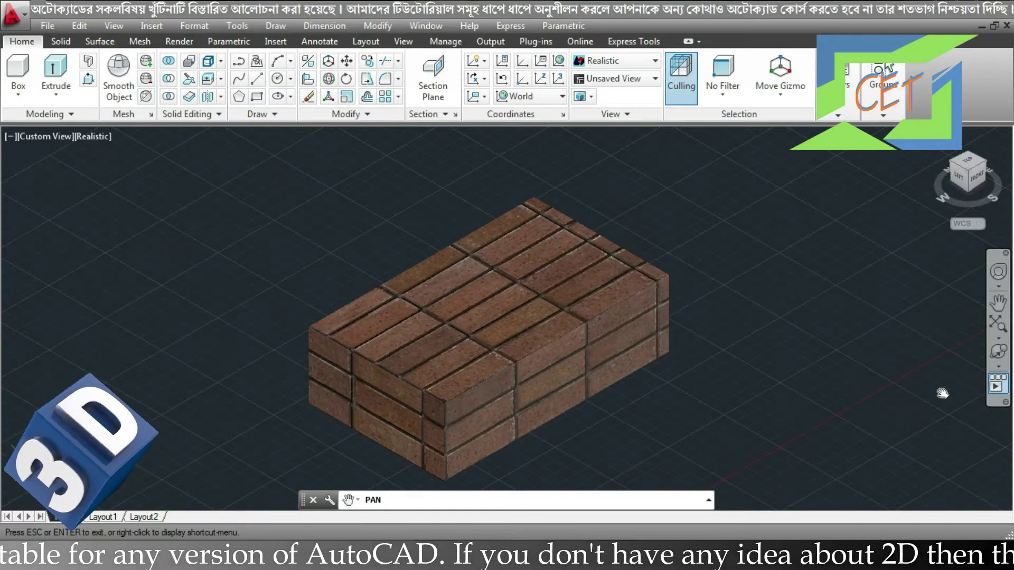
key(Escape)
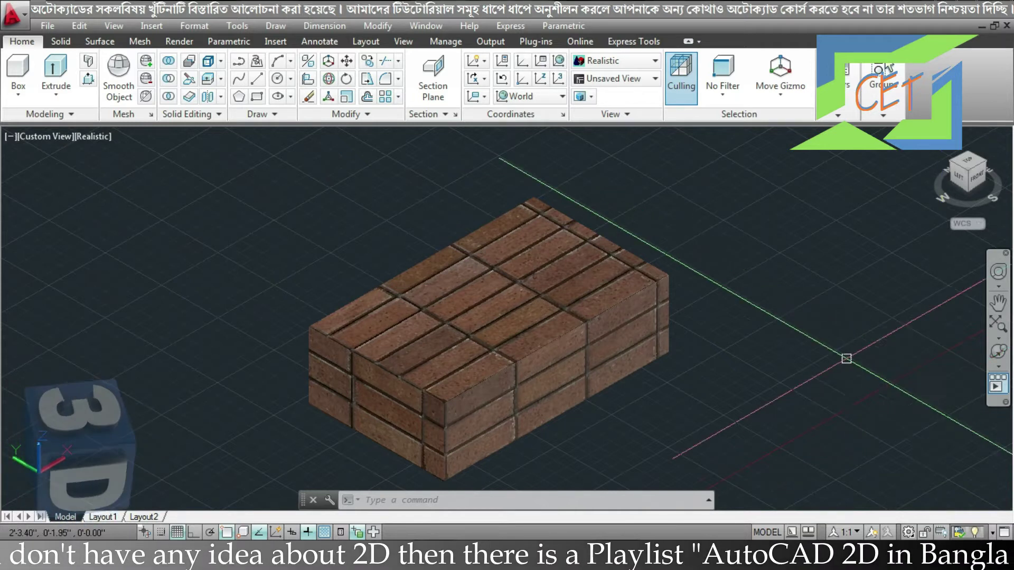
Step: Nudge the brick block slightly left, then open the zoom options list
mouse_move(845, 359)
middle_down()
mouse_move(782, 357)
mouse_move(826, 333)
middle_up()
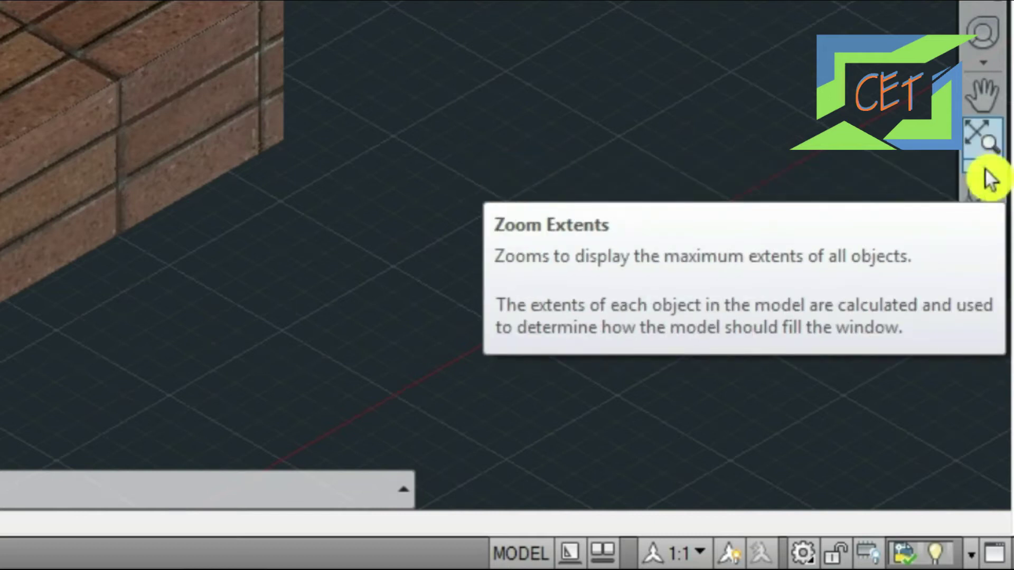
click(984, 168)
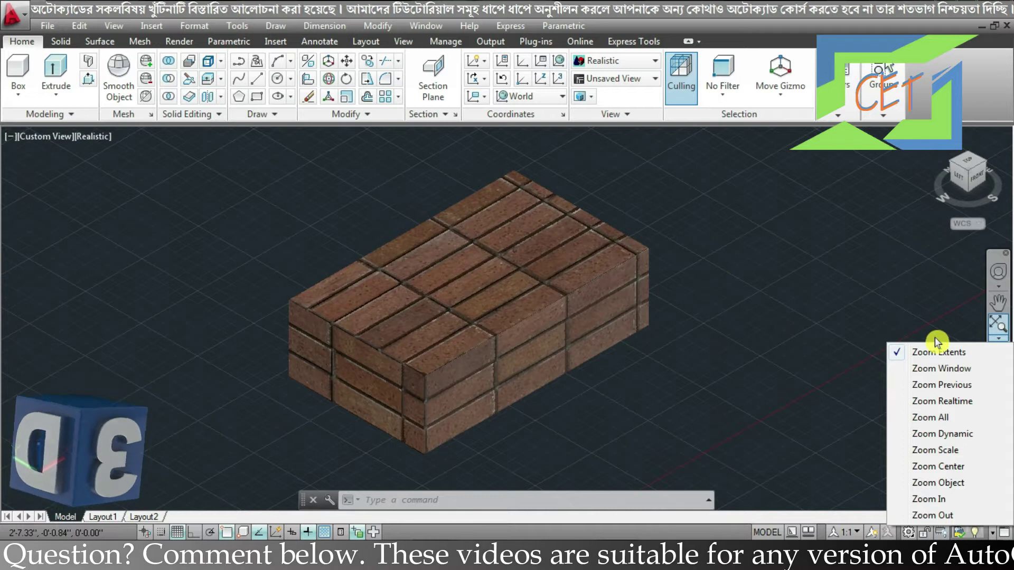
Step: Zoom to extents, scroll-zoom in and back out, then zoom to extents again
click(931, 354)
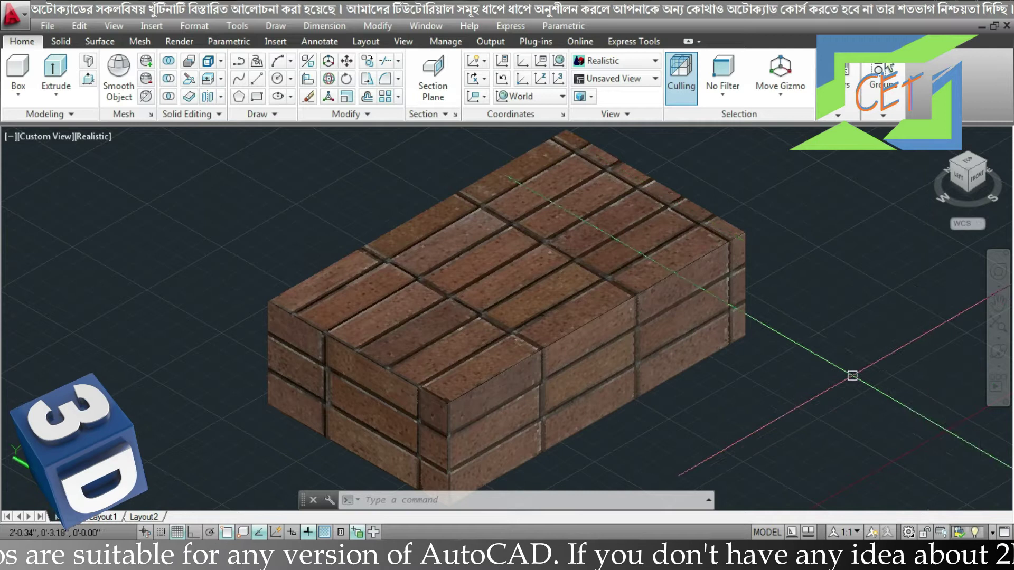
scroll(798, 423, up, 2)
scroll(798, 423, up, 3)
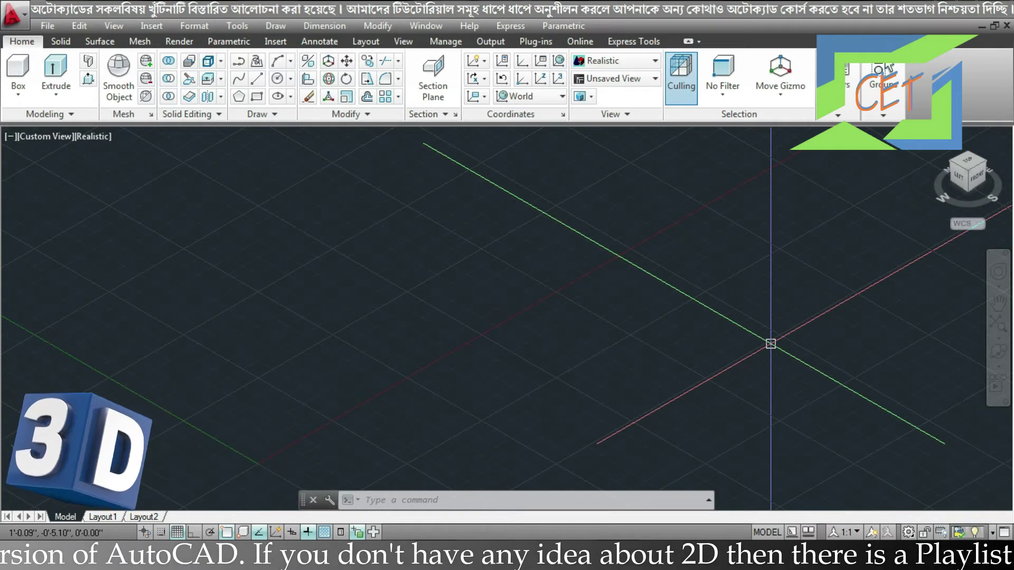
scroll(771, 344, down, 1)
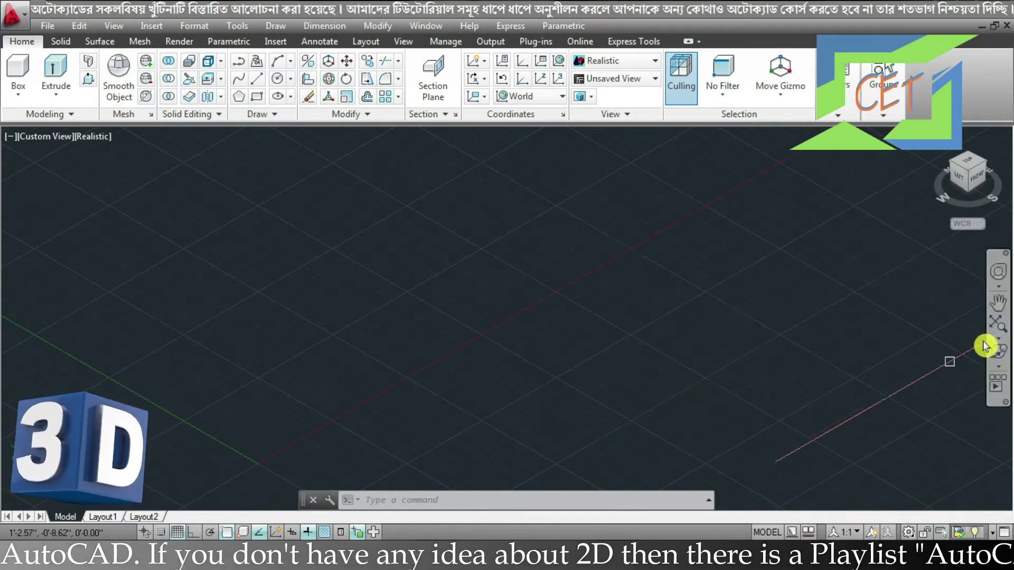
click(998, 327)
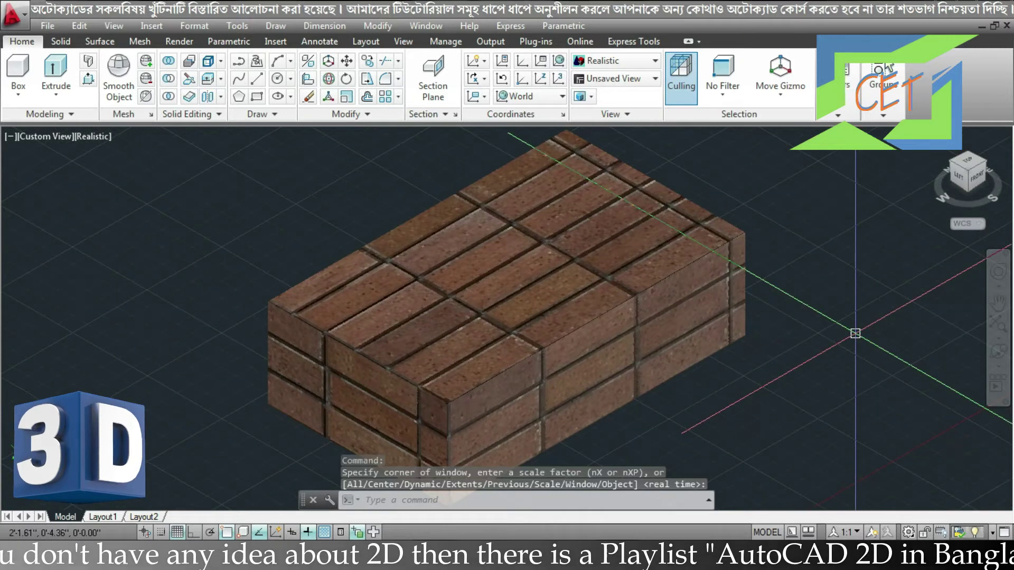
click(998, 339)
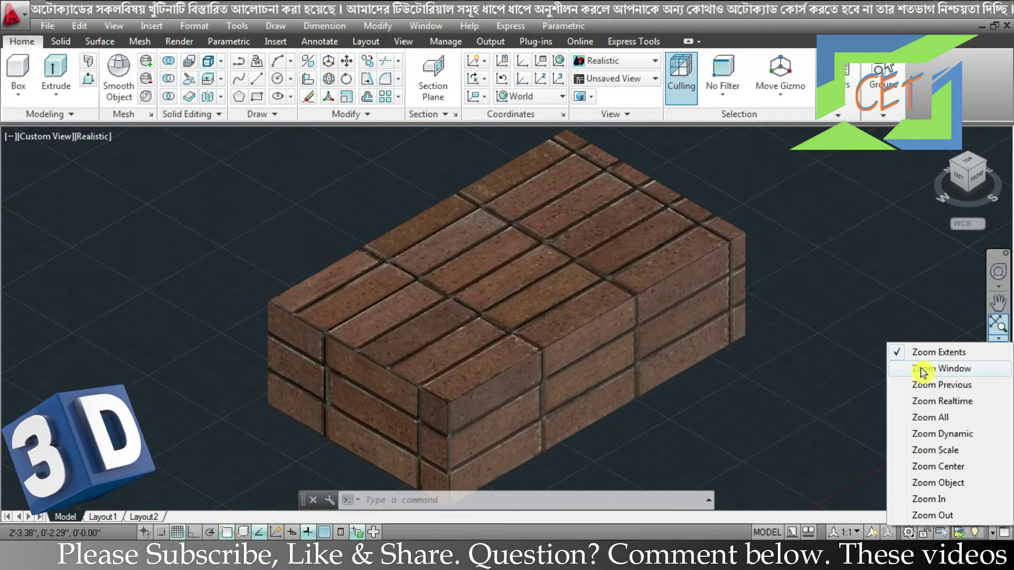
Step: Window-zoom onto the block's left front corner for a close-up of the brick texture
click(921, 370)
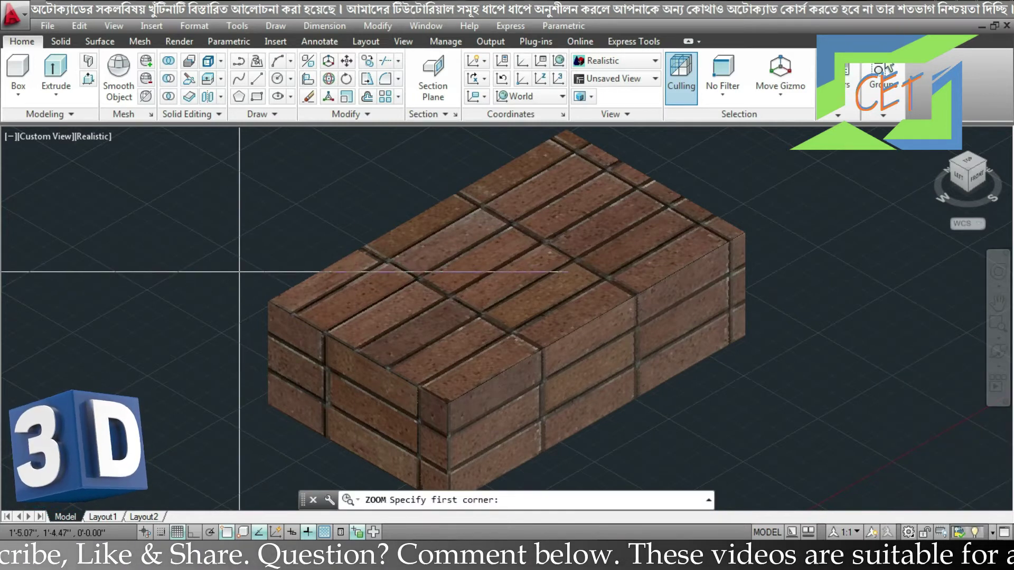
click(244, 273)
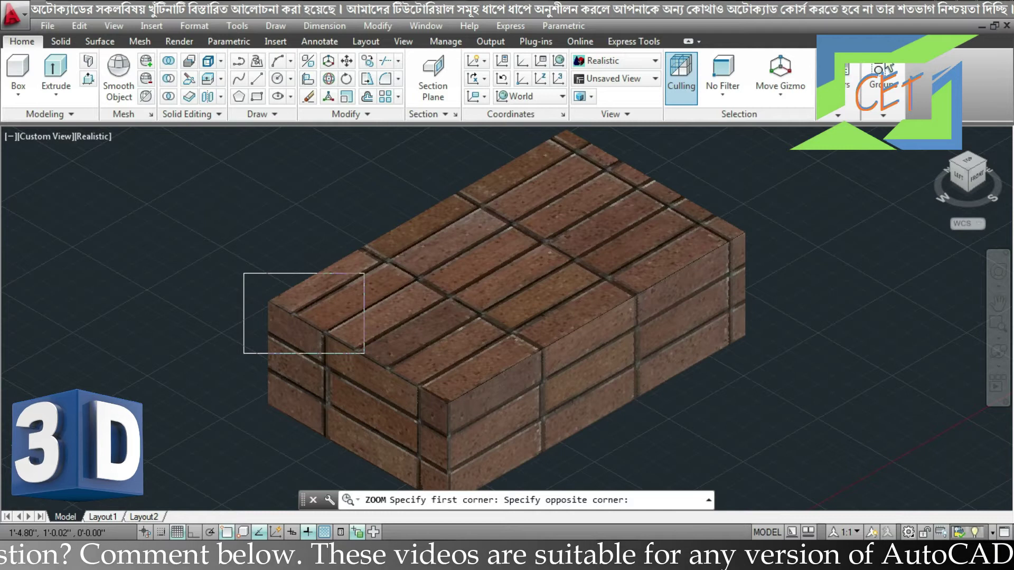
click(364, 353)
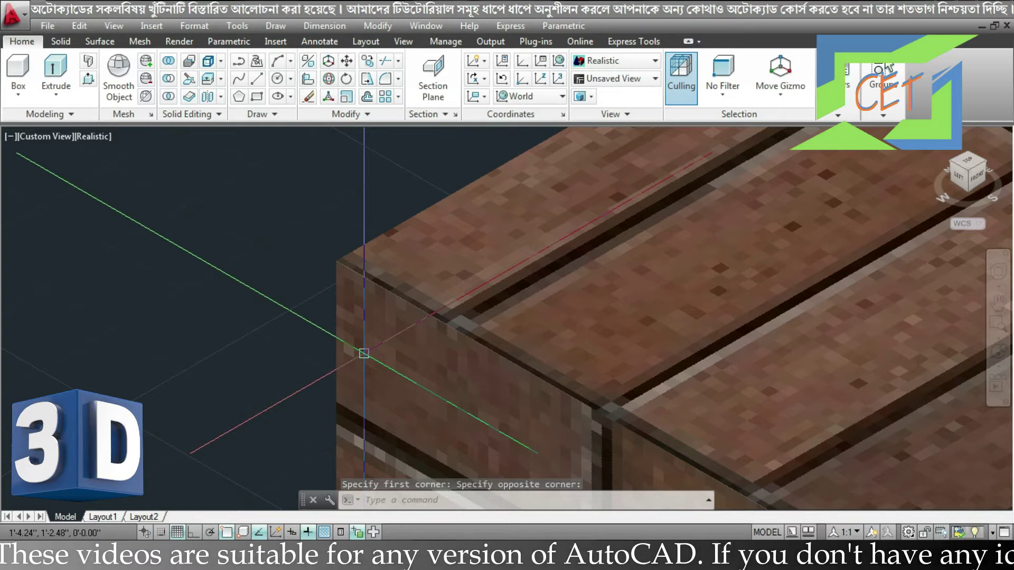
click(1007, 346)
click(1003, 340)
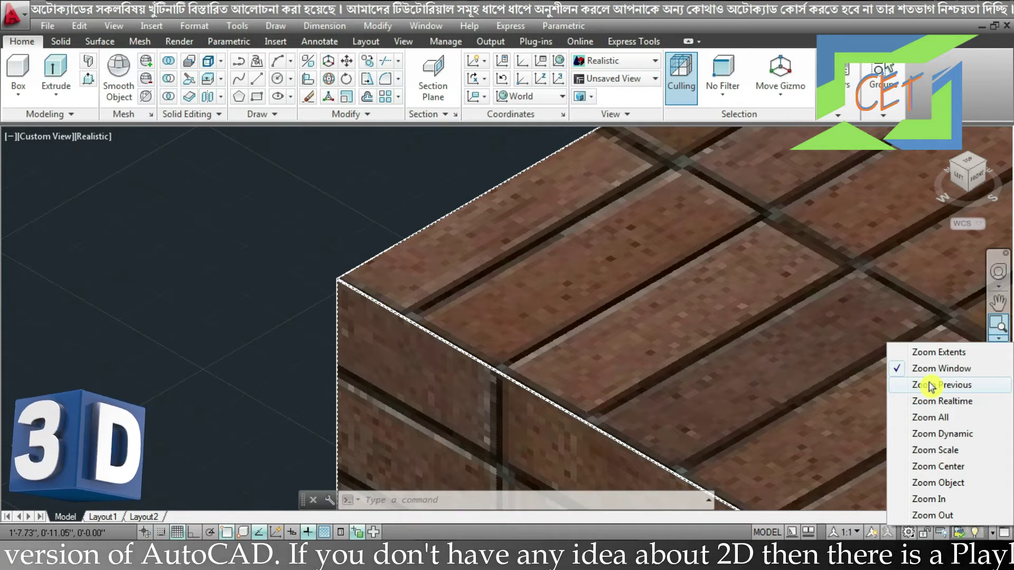
Step: Restore the previous view, then realtime-zoom in and back out until the whole block shows
click(931, 386)
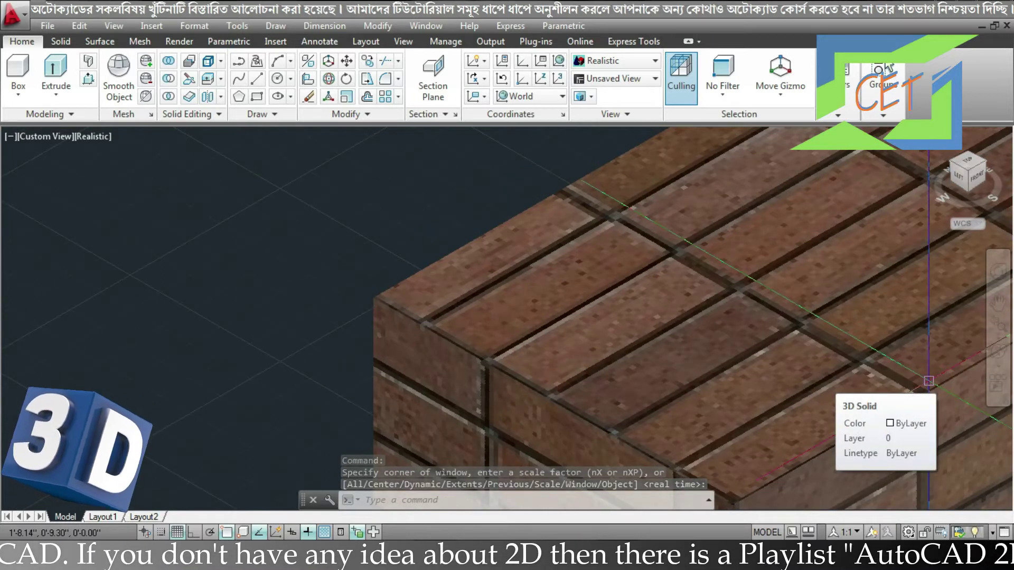
click(998, 337)
click(946, 400)
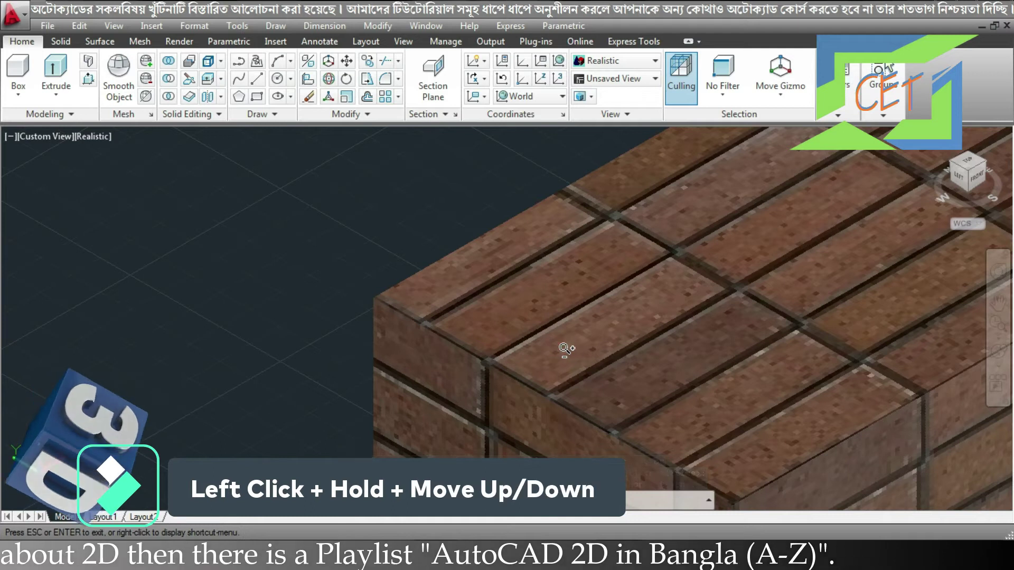
drag(566, 339, 571, 289)
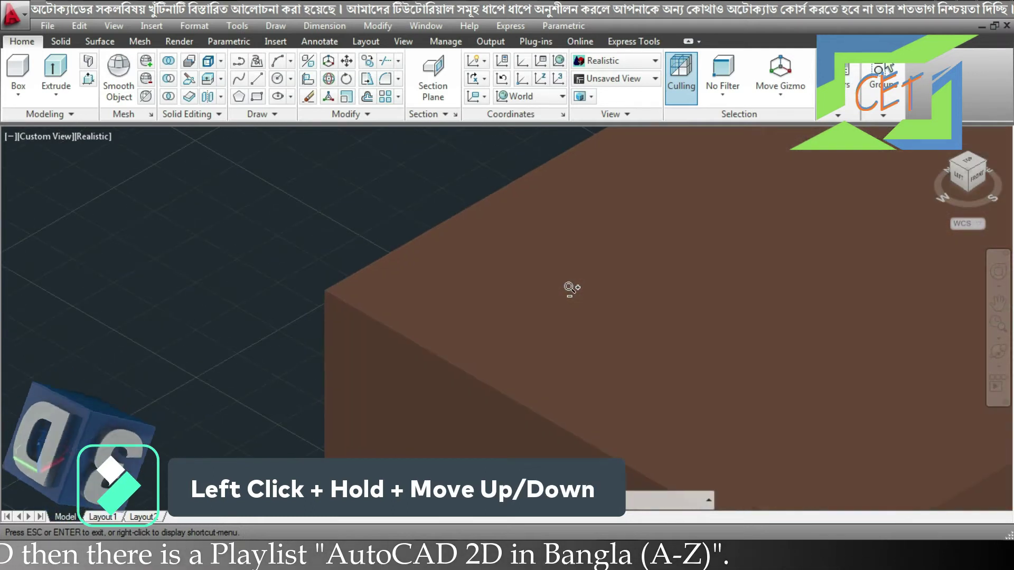
drag(571, 289, 559, 468)
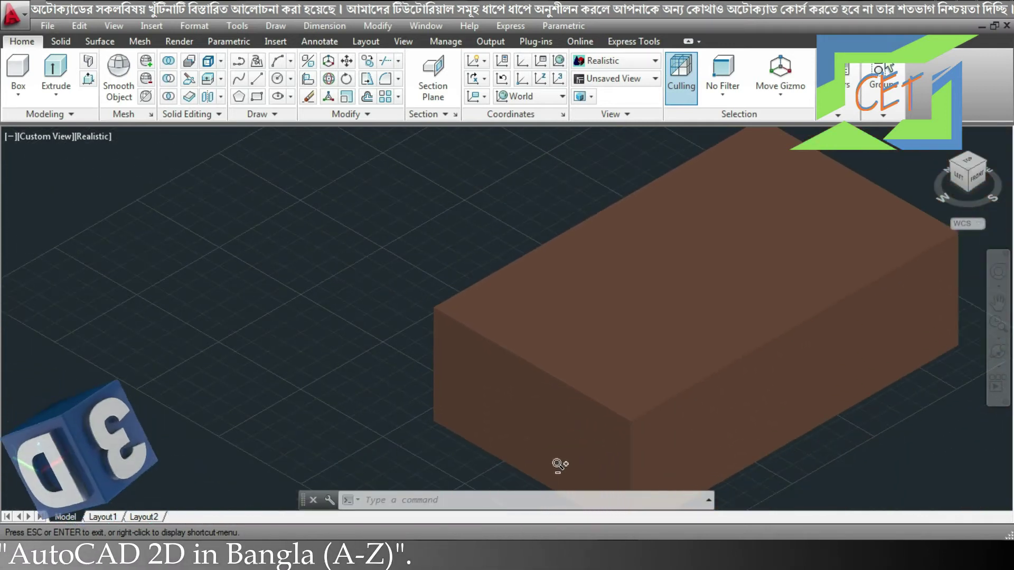
key(Escape)
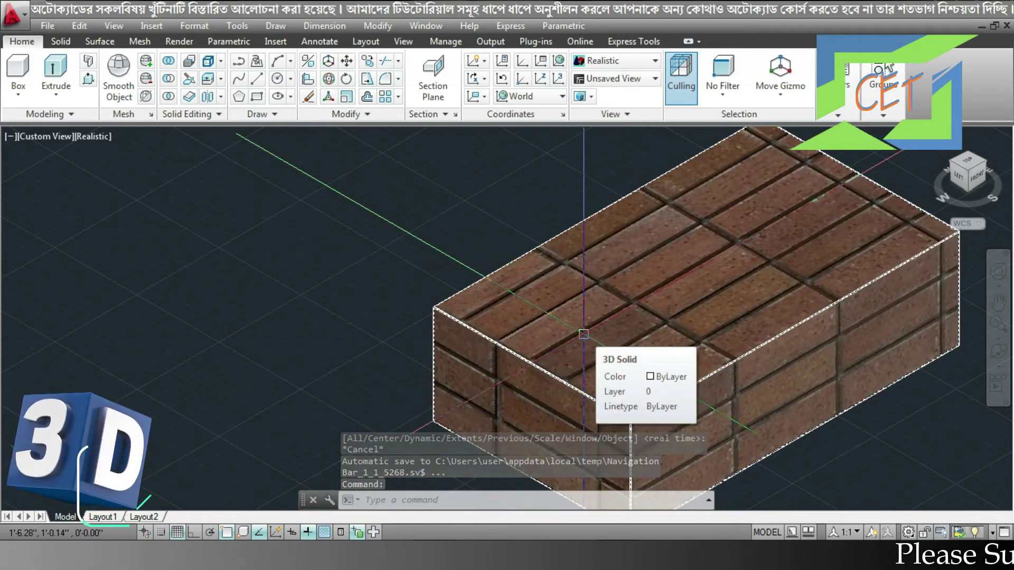
Step: Scroll-zoom so the whole textured brick stack sits small in the view
scroll(583, 334, up, 2)
scroll(584, 334, up, 1)
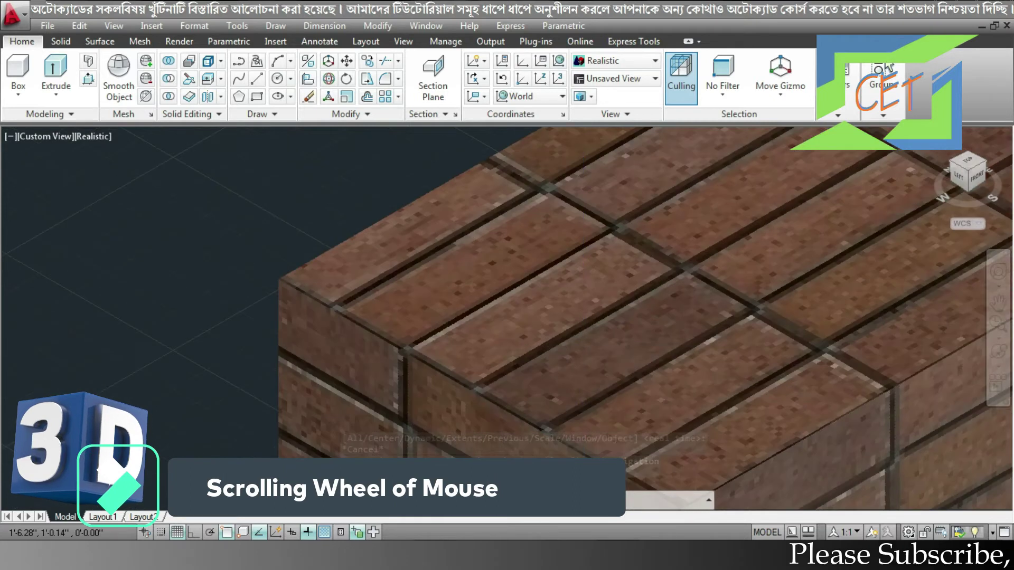
scroll(584, 334, up, 1)
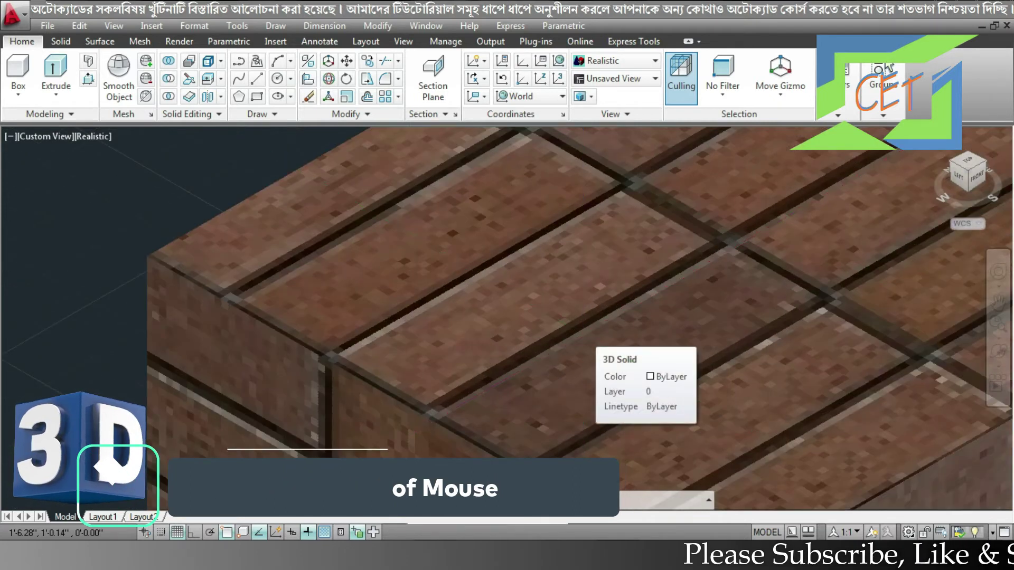
scroll(584, 334, down, 3)
scroll(583, 334, down, 3)
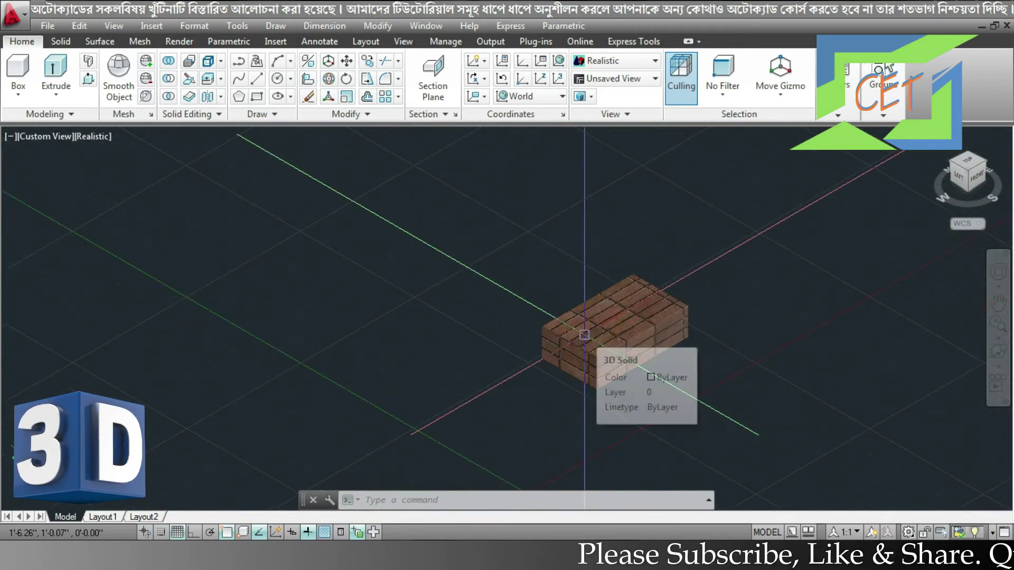
click(1002, 342)
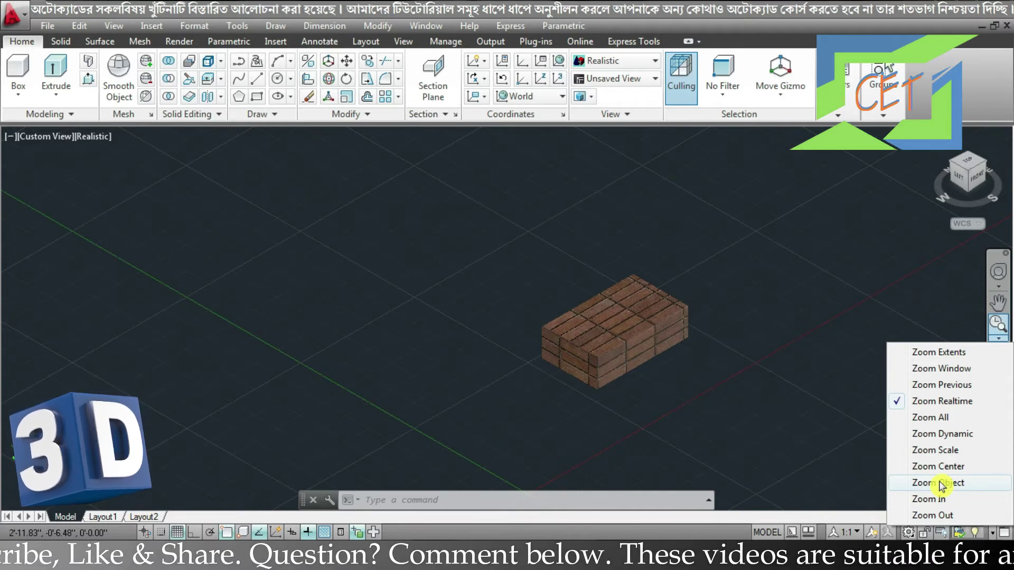
Step: Zoom Object onto the brick box so it fills most of the drawing area
click(939, 484)
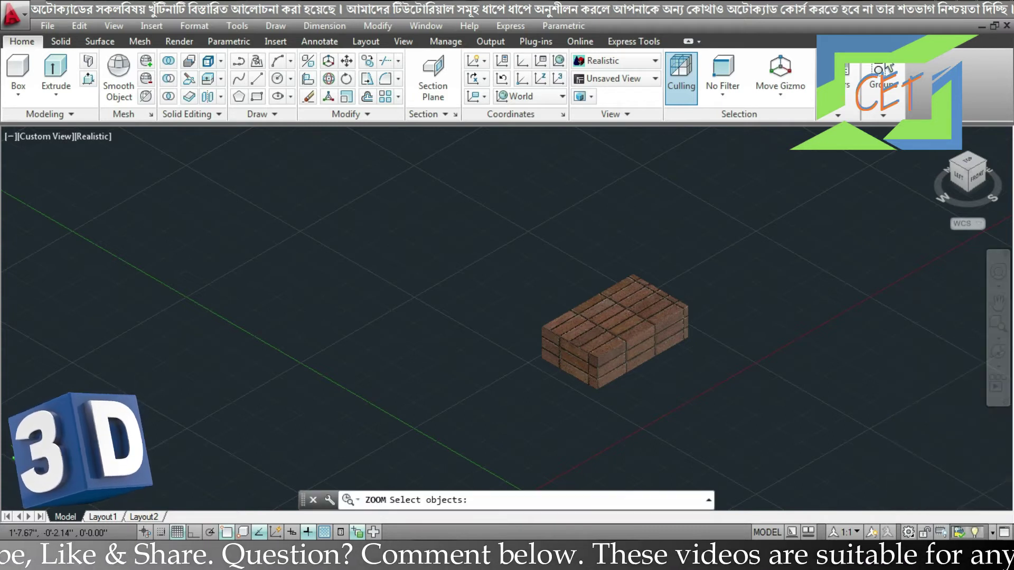
click(611, 333)
key(Return)
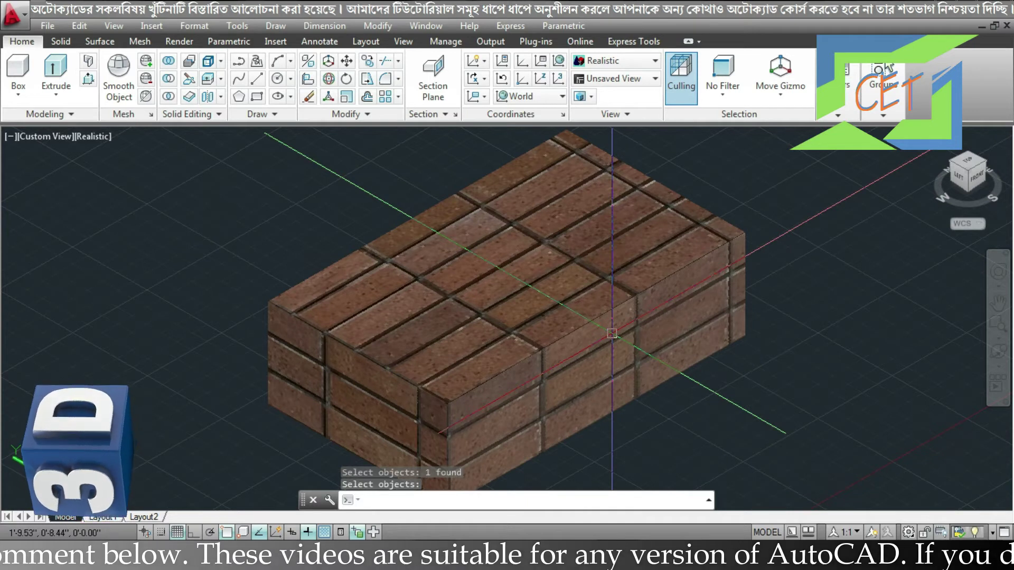
click(998, 338)
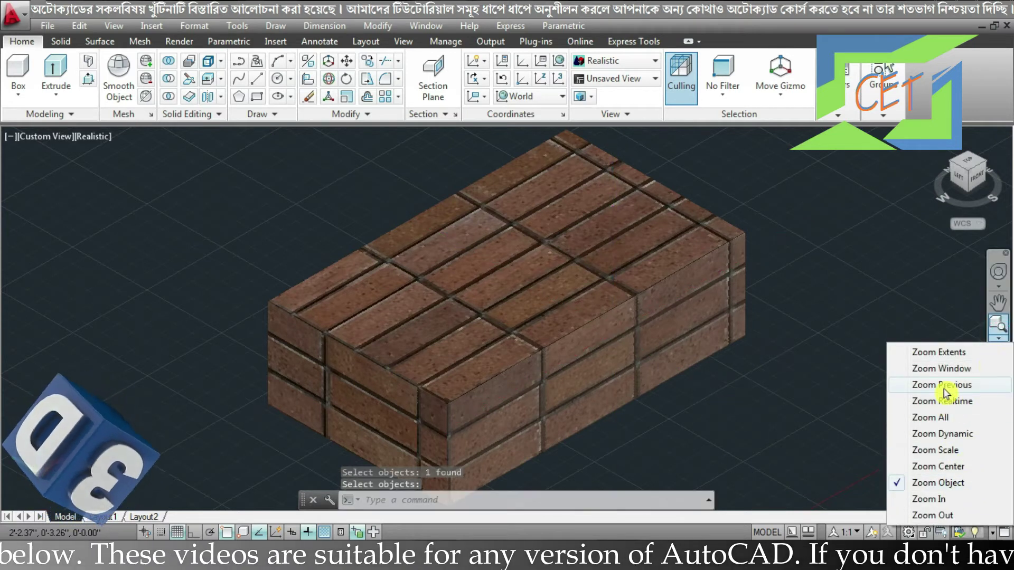
Step: Pick Zoom Scale, then run Z with the Previous option to restore the earlier view
click(943, 452)
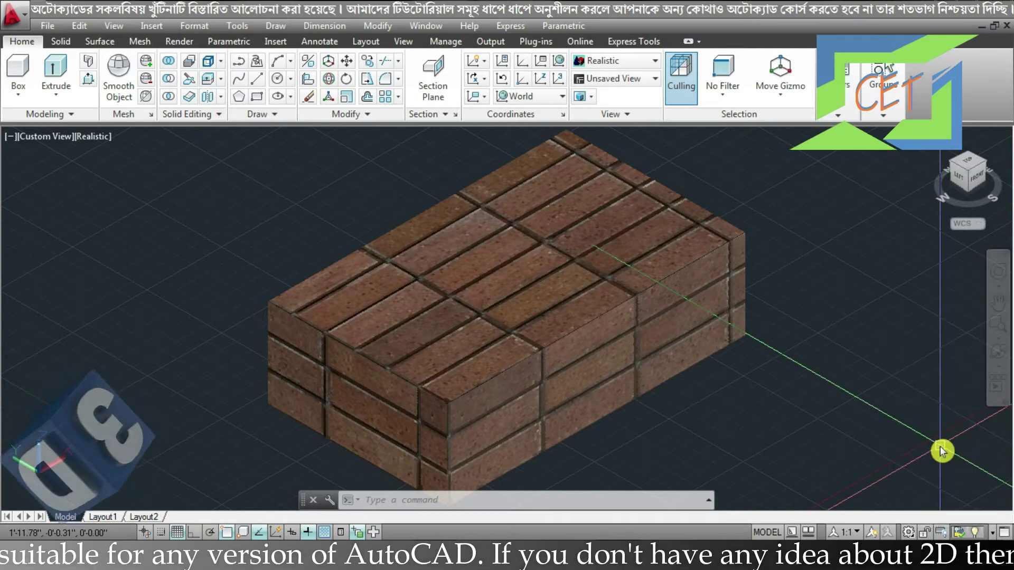
text(z)
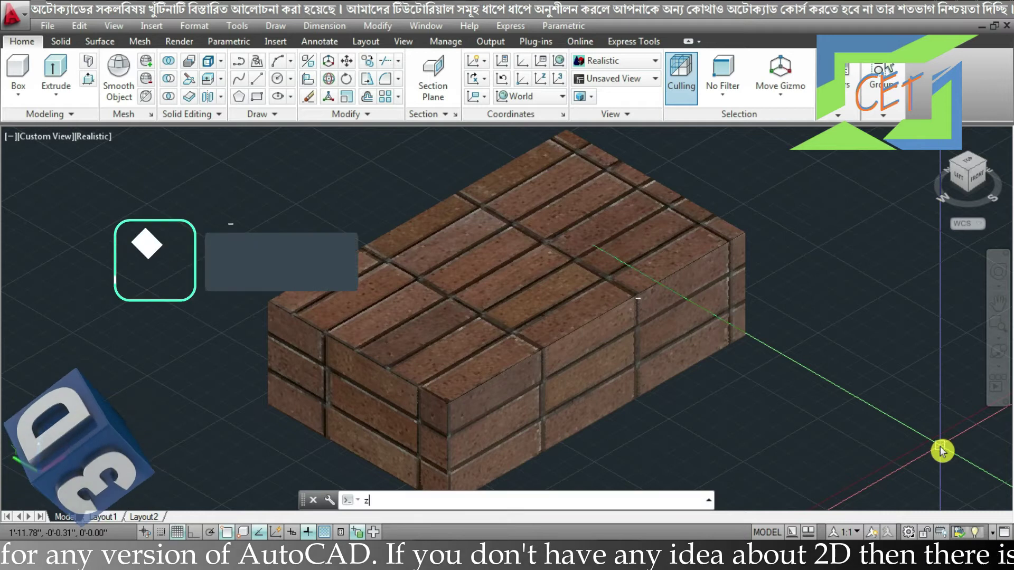
key(Return)
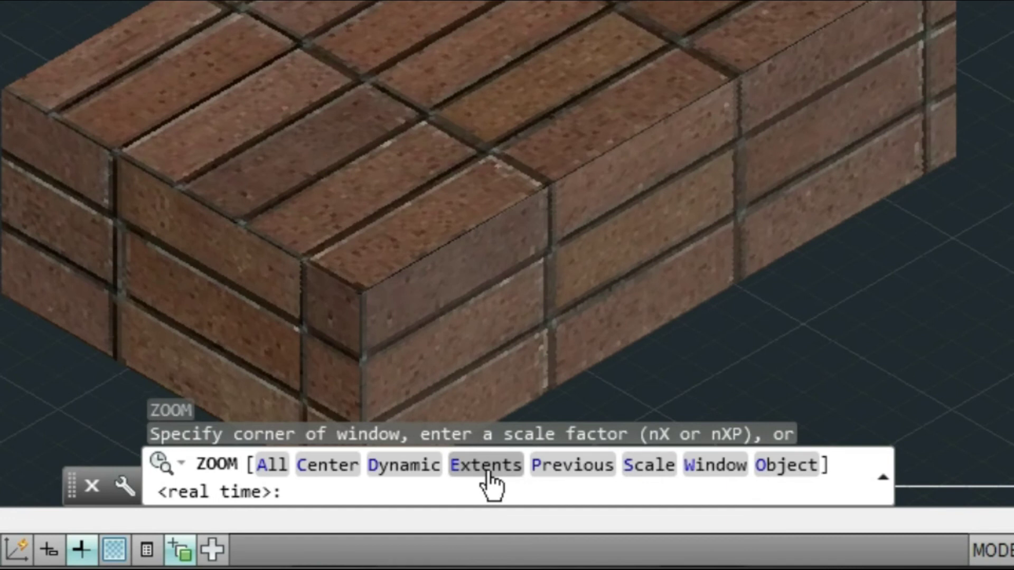
click(553, 478)
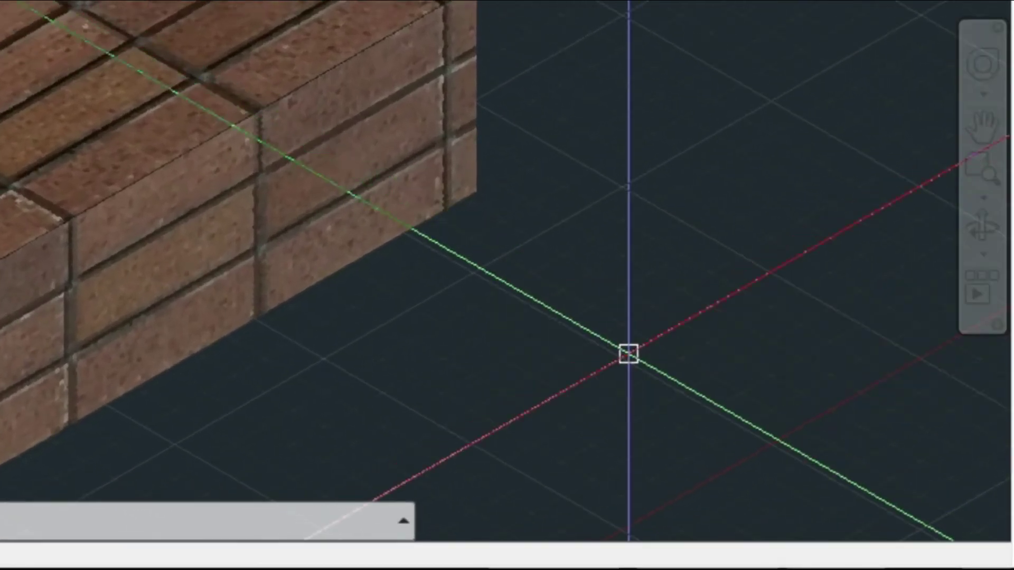
Step: Open the orbit modes flyout under the navigation bar's Orbit button
click(983, 255)
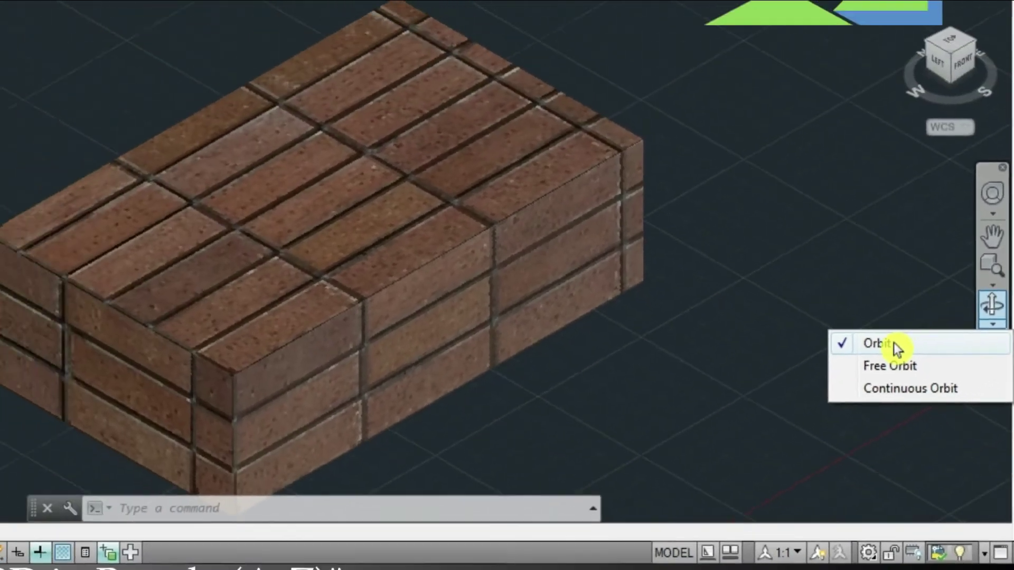
Step: Orbit the block down to a low angle, then Shift+middle-drag to face its long front side
click(893, 343)
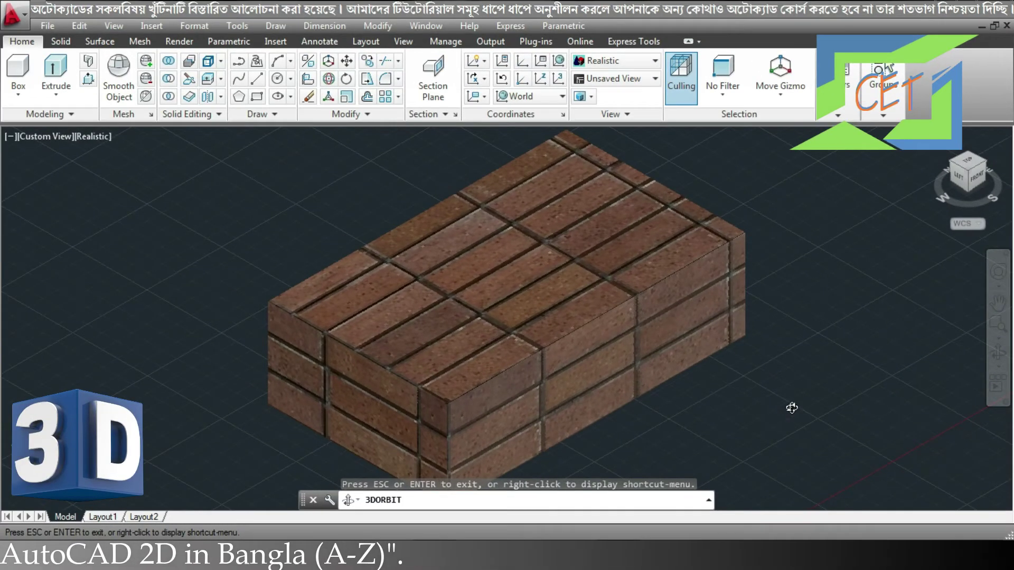
mouse_move(790, 407)
mouse_down()
mouse_move(772, 346)
mouse_move(790, 378)
mouse_move(673, 396)
mouse_move(579, 367)
mouse_move(571, 328)
mouse_move(621, 294)
mouse_move(616, 254)
mouse_move(739, 380)
mouse_move(578, 441)
mouse_move(410, 340)
mouse_move(276, 400)
mouse_move(228, 357)
mouse_move(159, 343)
mouse_move(453, 378)
mouse_move(269, 361)
mouse_move(141, 367)
mouse_move(130, 386)
mouse_up()
key(Escape)
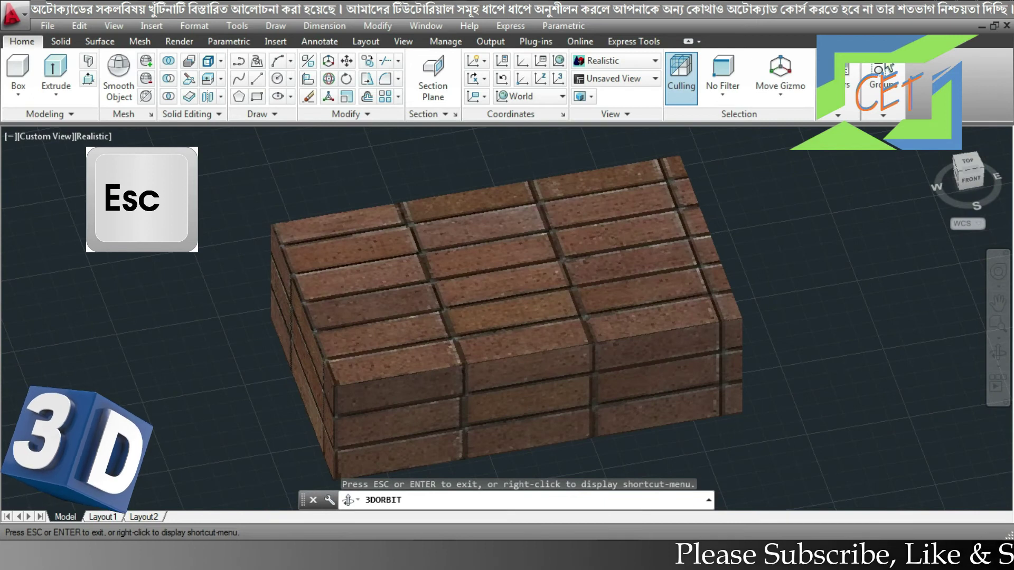
key(Escape)
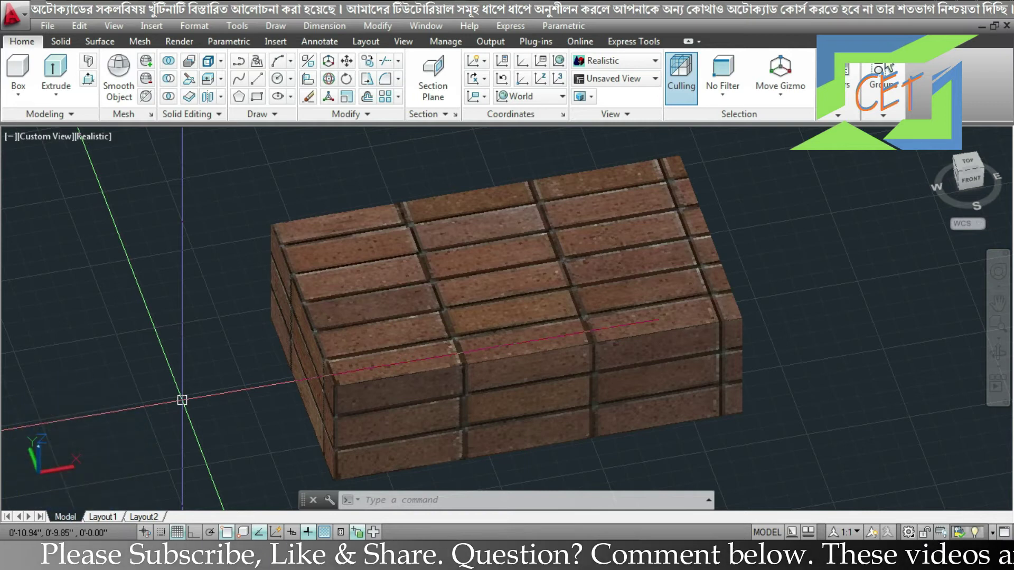
mouse_move(183, 399)
shift+middle_down()
mouse_move(161, 369)
mouse_move(100, 378)
mouse_move(122, 303)
mouse_move(114, 387)
mouse_move(97, 349)
mouse_move(89, 373)
shift+middle_up()
Step: Free-orbit the brick box back to a higher three-quarter view of its top and front
click(999, 365)
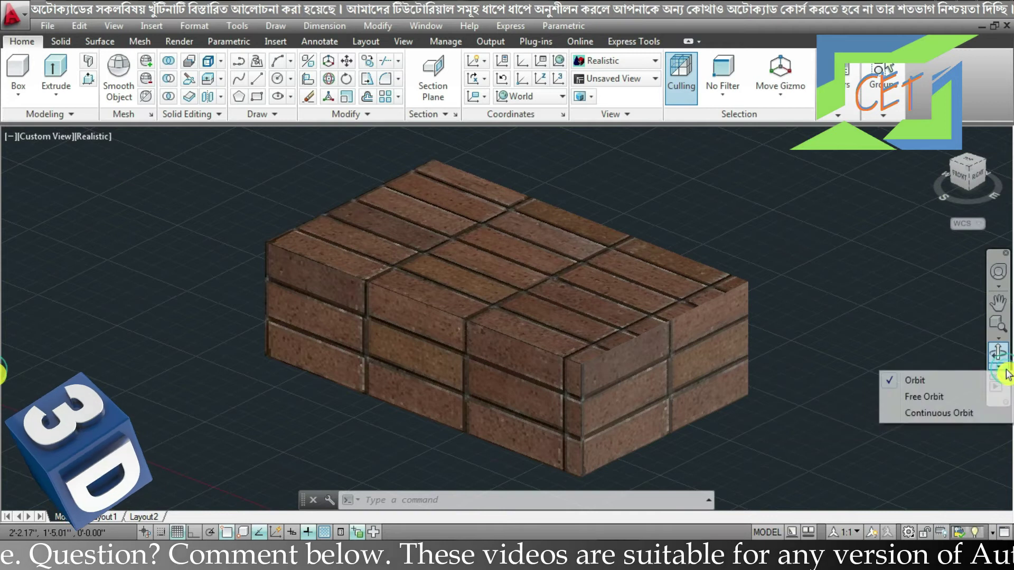
click(949, 399)
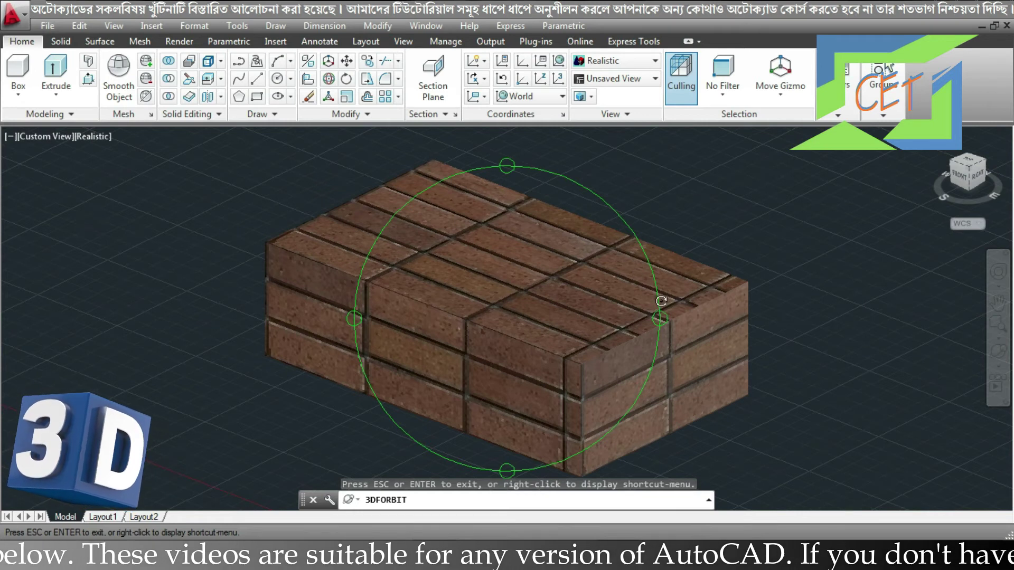
mouse_move(660, 295)
mouse_down()
mouse_move(618, 240)
mouse_move(597, 231)
mouse_move(636, 268)
mouse_move(611, 394)
mouse_move(513, 433)
mouse_move(686, 373)
mouse_move(663, 297)
mouse_up()
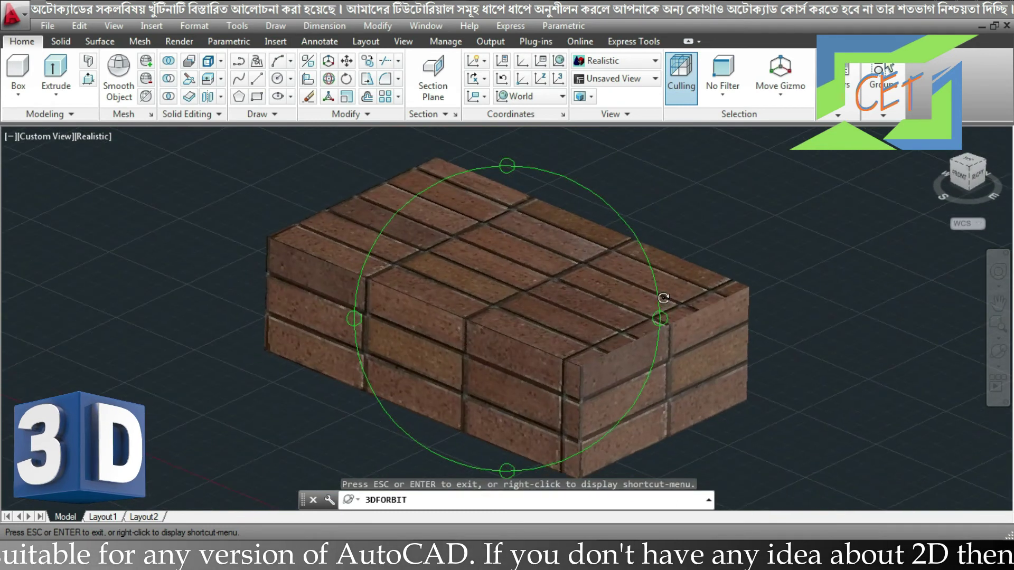
key(Escape)
key(Escape)
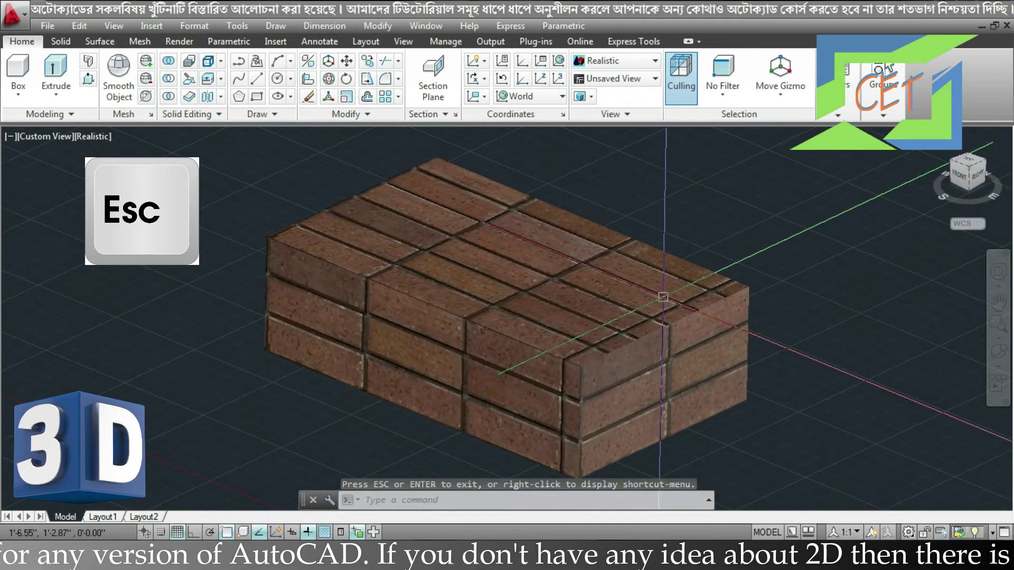
Step: Spin the brick box with Continuous Orbit, then stop it at a steep, tilted view
click(1004, 374)
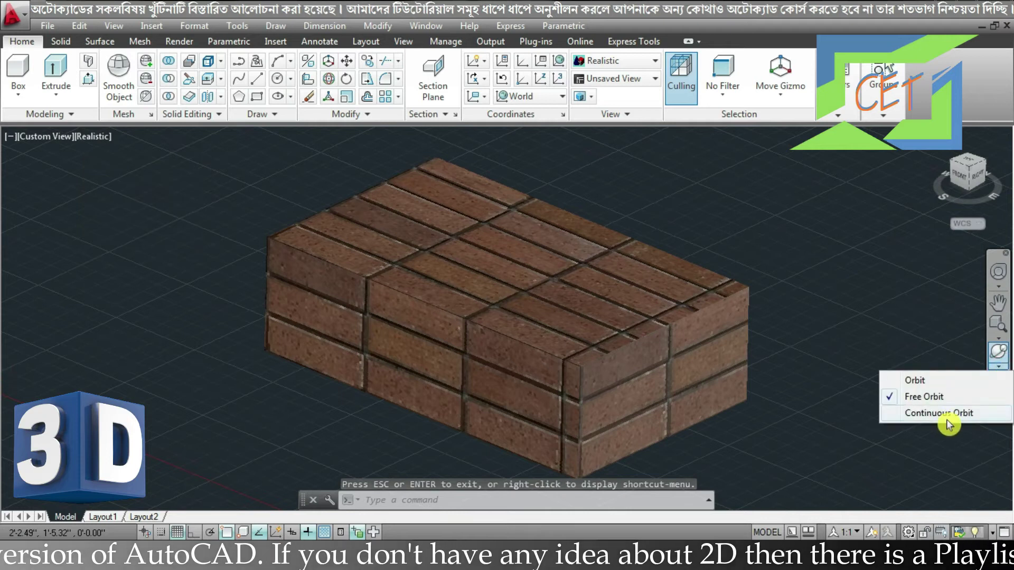
click(947, 417)
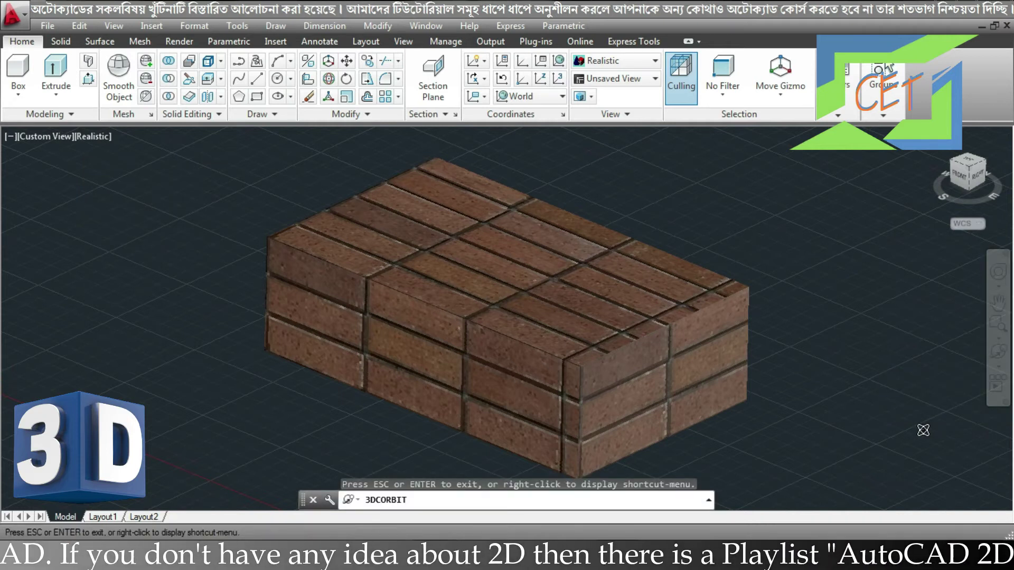
drag(923, 430, 905, 391)
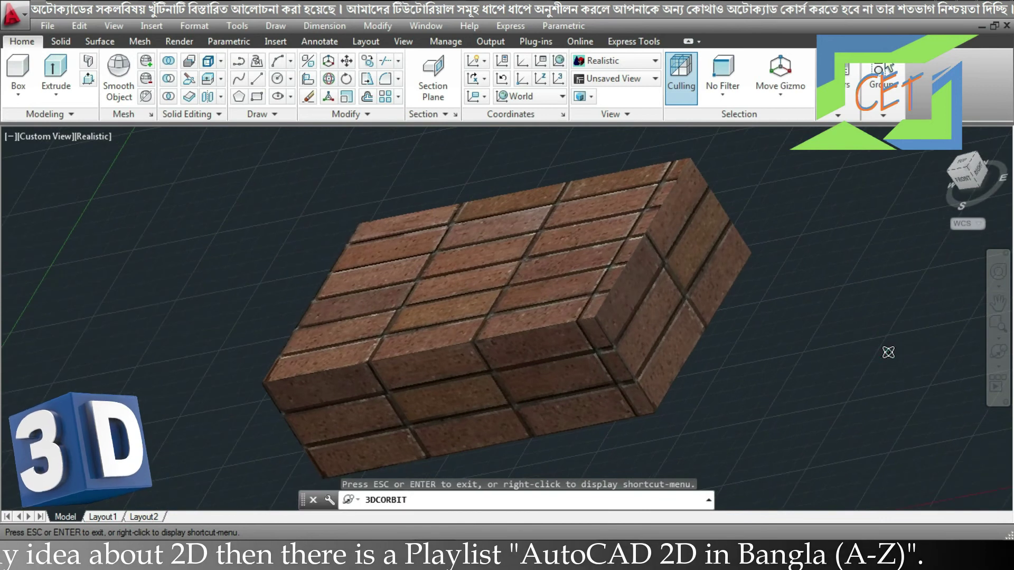
key(Escape)
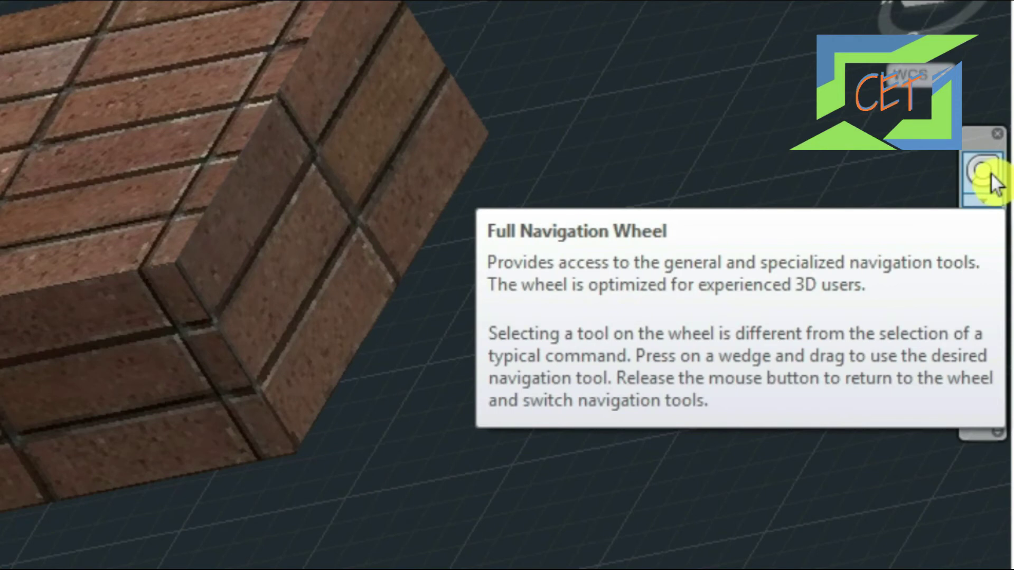
Step: With the full SteeringWheel, zoom out and back in, orbit to near-front, and pan up-left
click(991, 175)
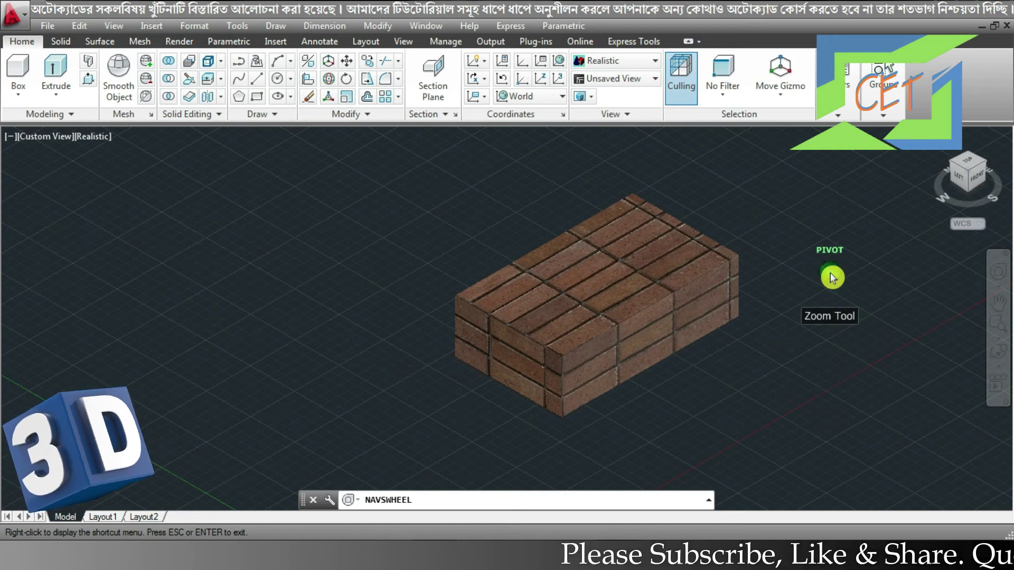
drag(830, 273, 829, 304)
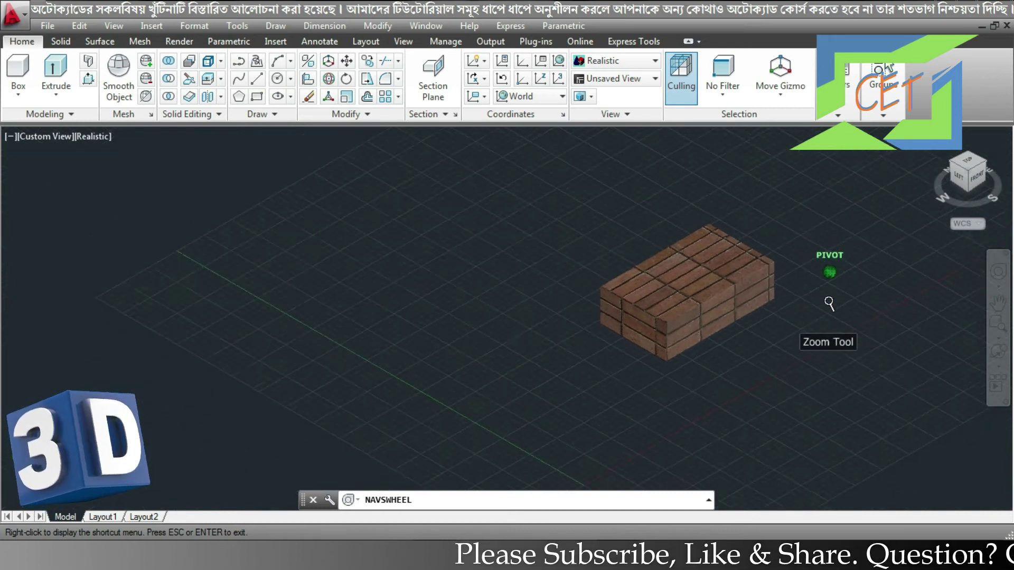
drag(829, 304, 834, 247)
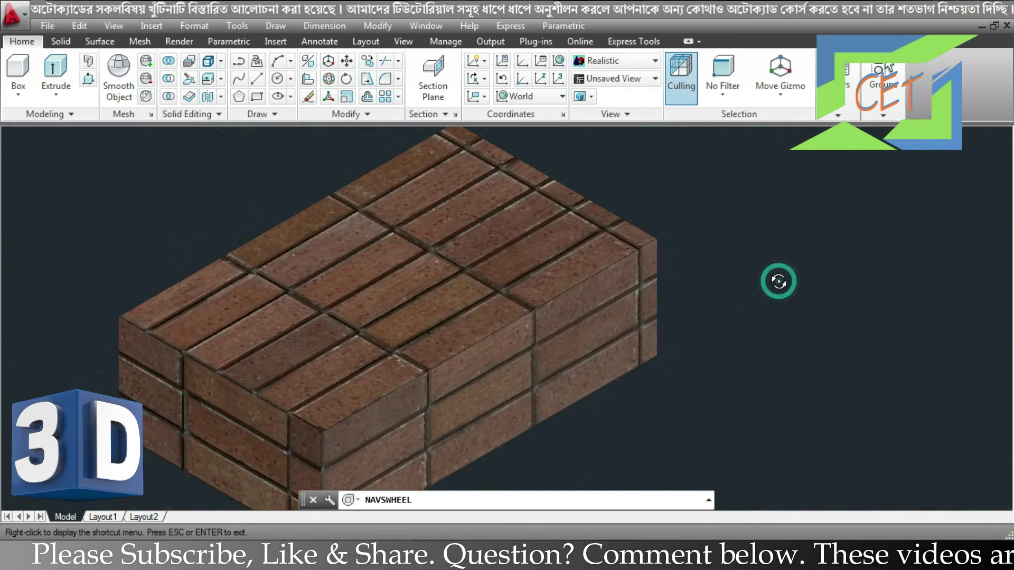
mouse_move(674, 294)
mouse_down()
mouse_move(654, 332)
mouse_move(562, 324)
mouse_move(507, 262)
mouse_move(555, 231)
mouse_move(540, 260)
mouse_move(565, 251)
mouse_move(594, 266)
mouse_move(650, 268)
mouse_up()
mouse_move(702, 324)
mouse_down()
mouse_move(656, 256)
mouse_move(480, 264)
mouse_move(709, 296)
mouse_move(36, 297)
mouse_move(607, 324)
mouse_move(657, 347)
mouse_up()
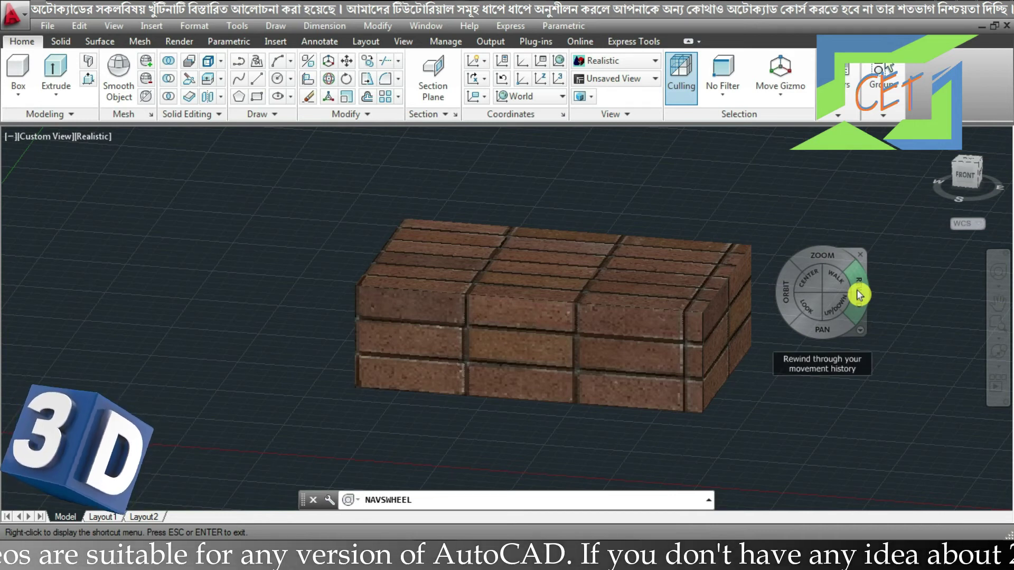
Step: Rewind the view four times back to a close view of the brick stack's top
click(859, 295)
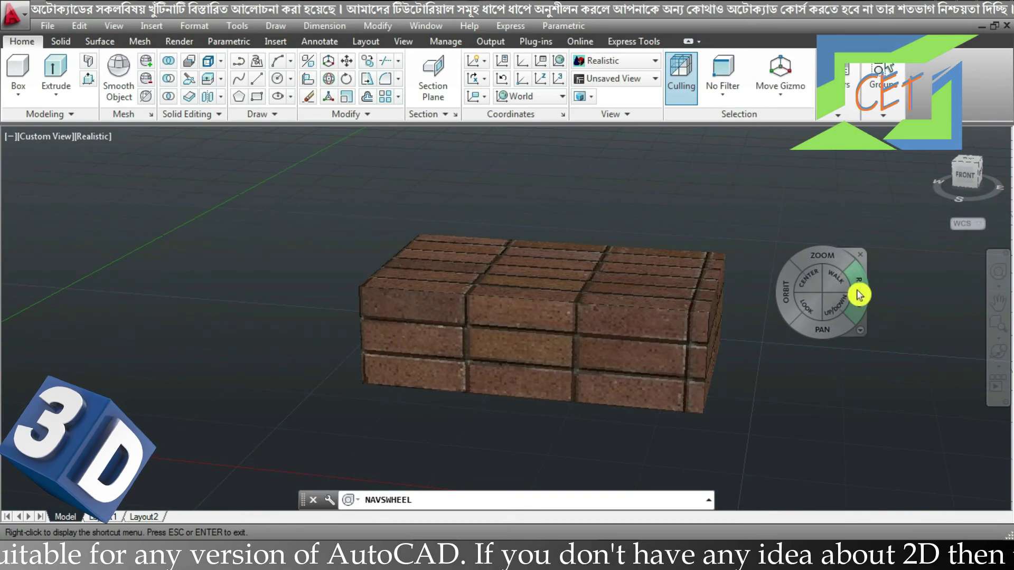
click(858, 295)
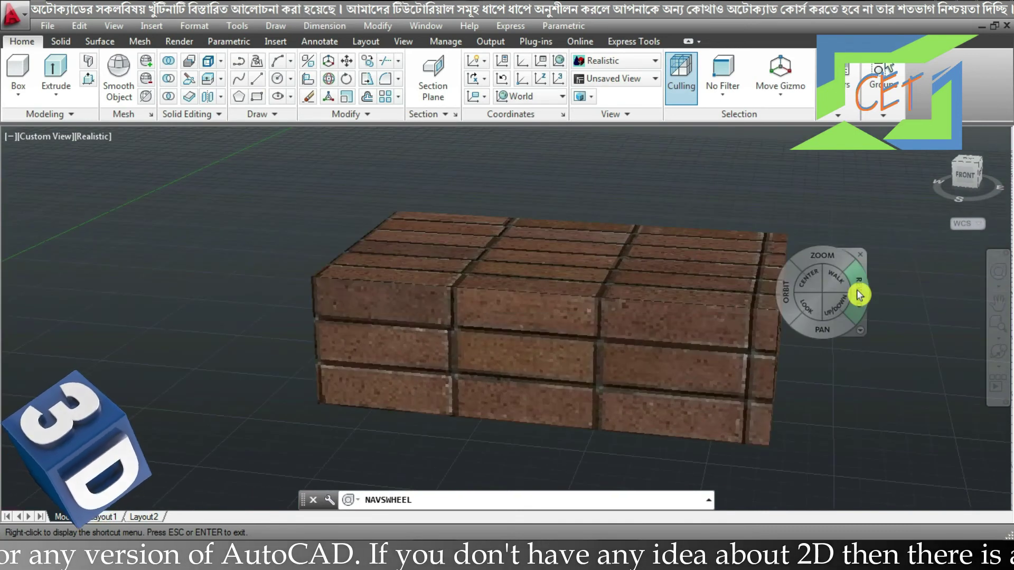
click(860, 294)
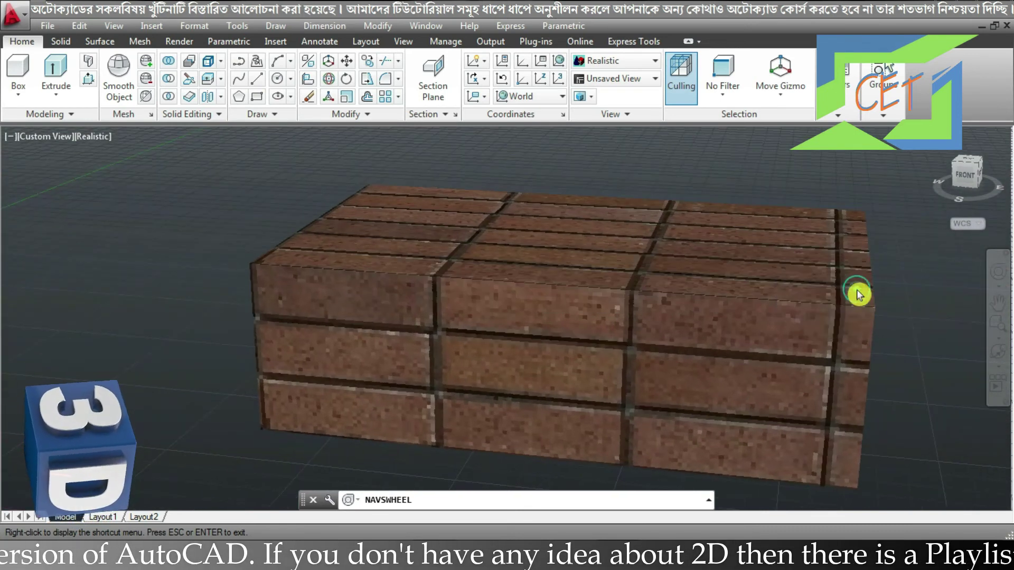
click(857, 295)
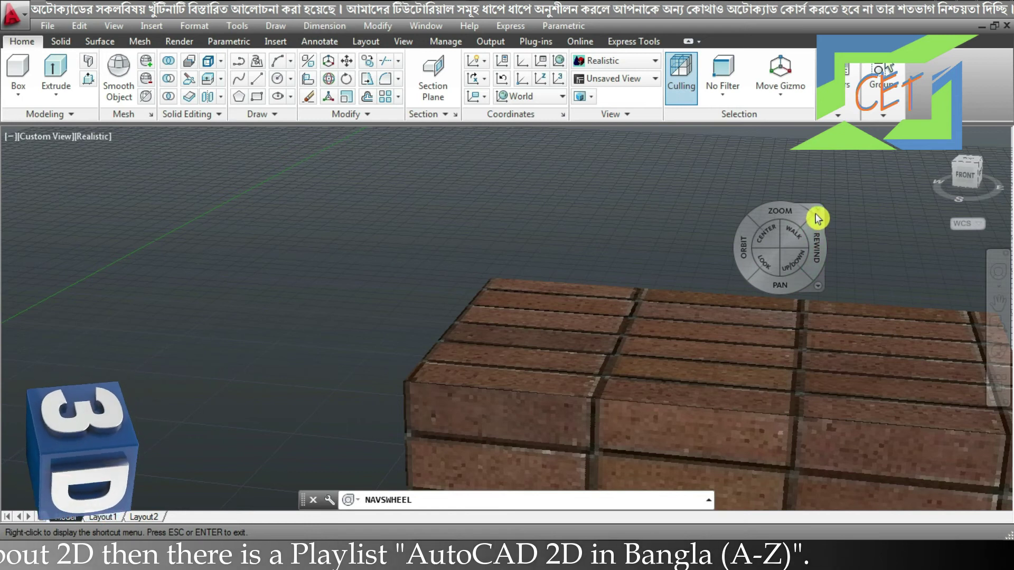
Step: Exit the SteeringWheel, zoom out to show the whole brick box, and switch to the View ribbon tab
key(Escape)
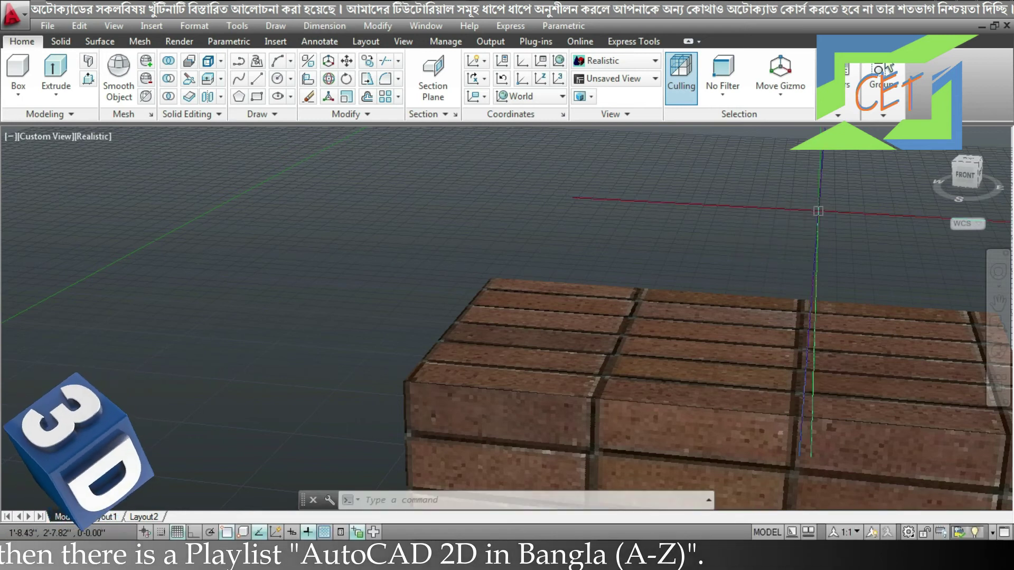
scroll(640, 229, down, 3)
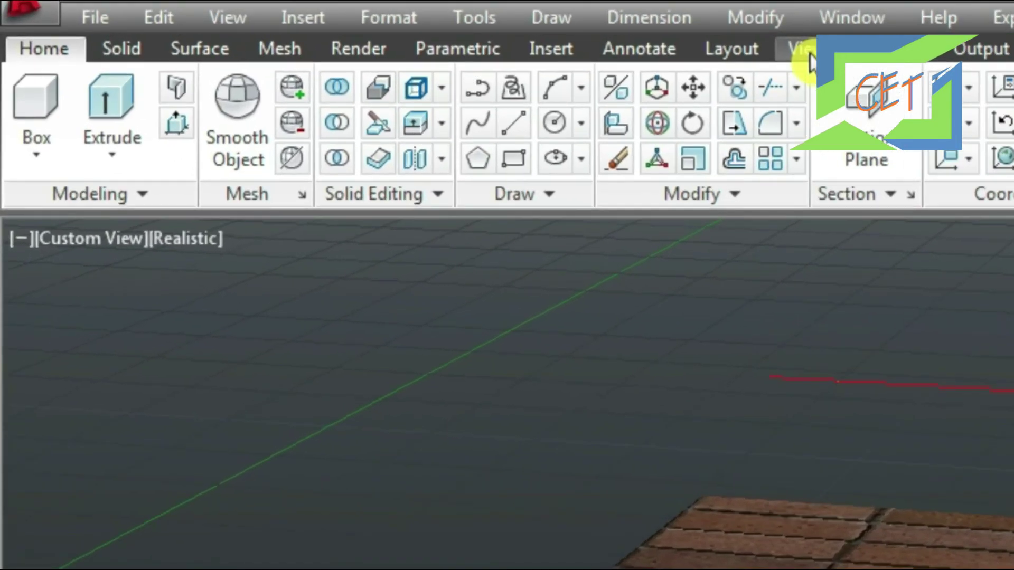
click(808, 50)
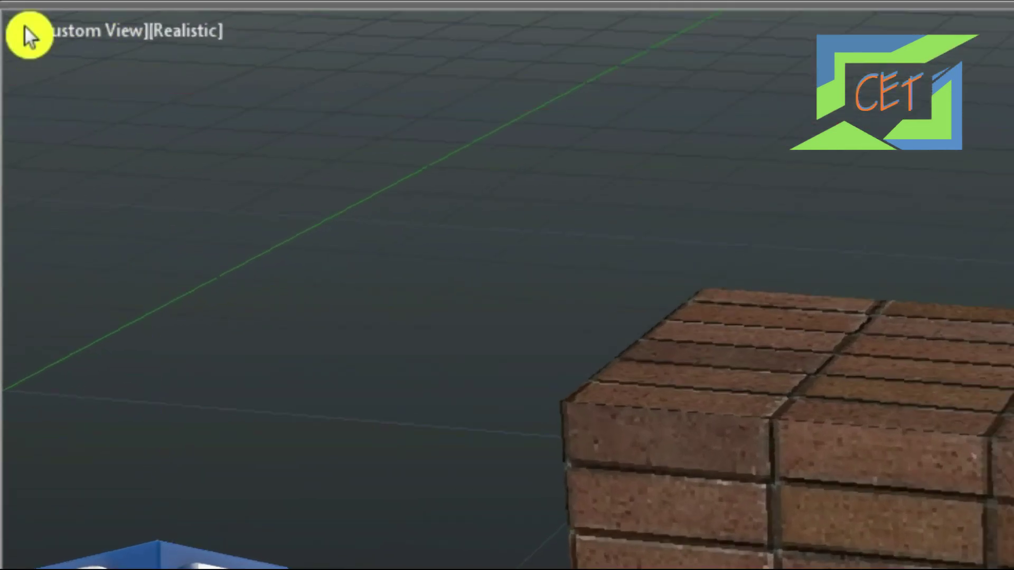
click(23, 30)
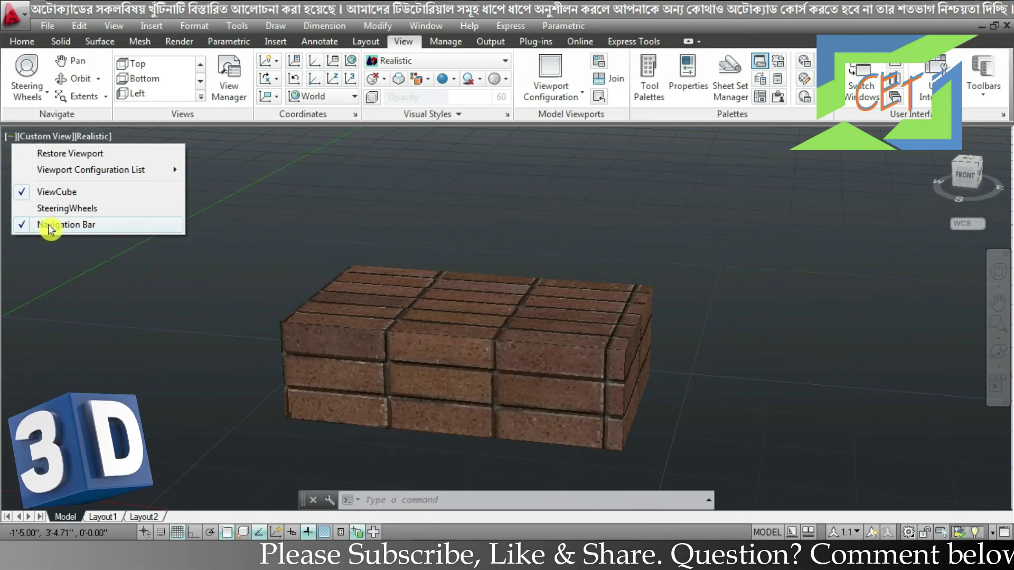
click(49, 226)
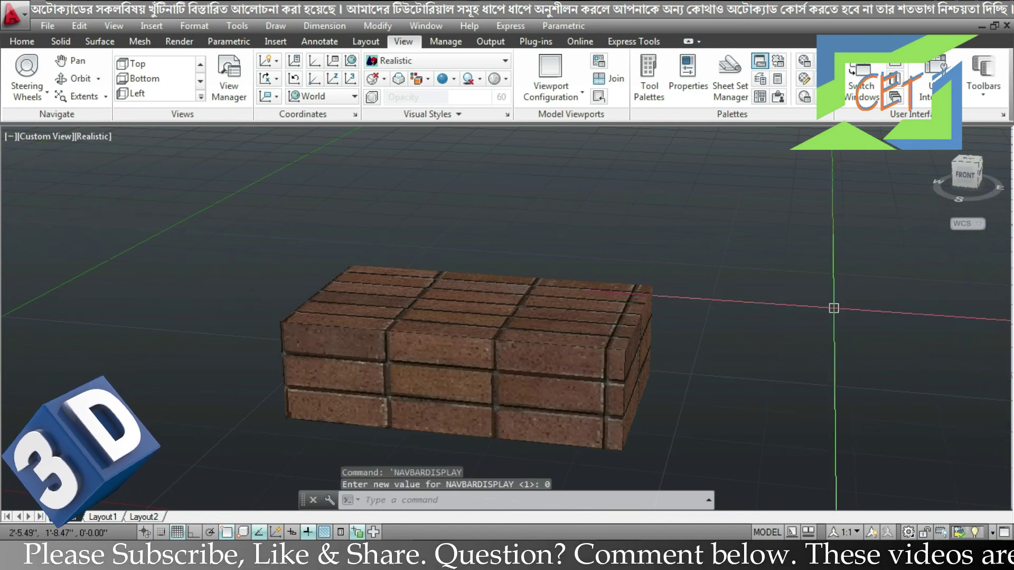
click(11, 139)
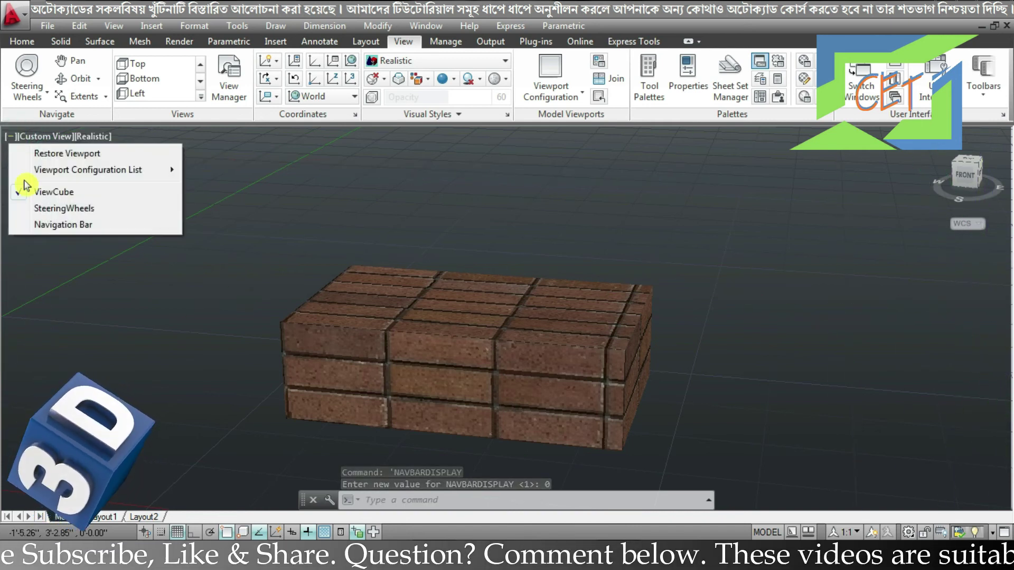
click(42, 226)
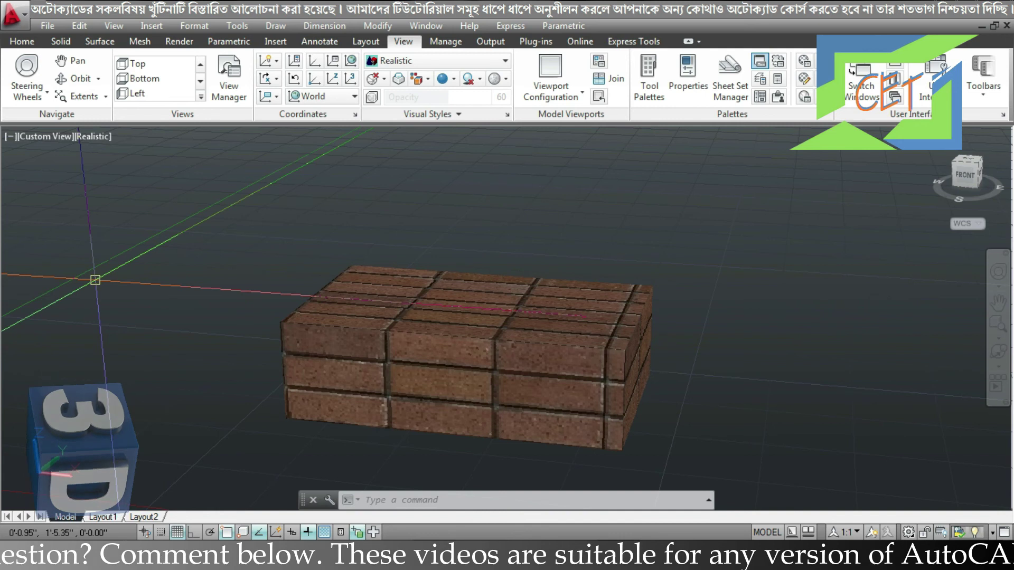
text(navb)
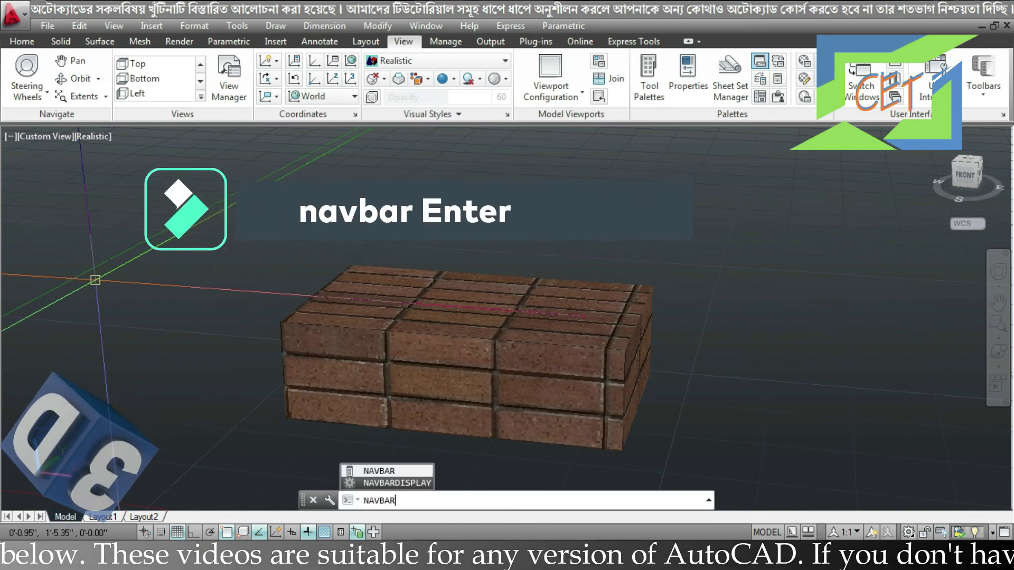
key(Return)
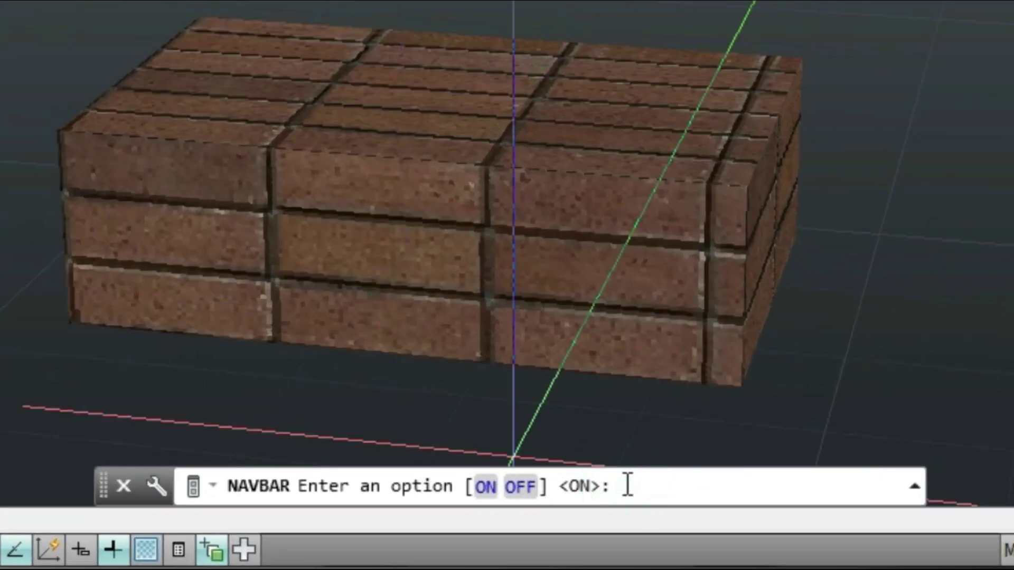
text(off)
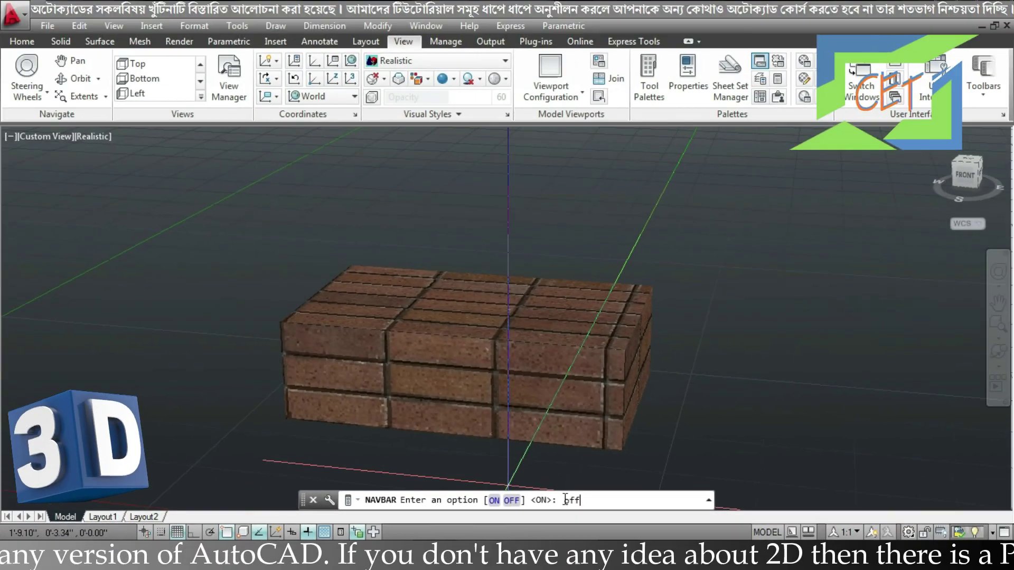
key(Return)
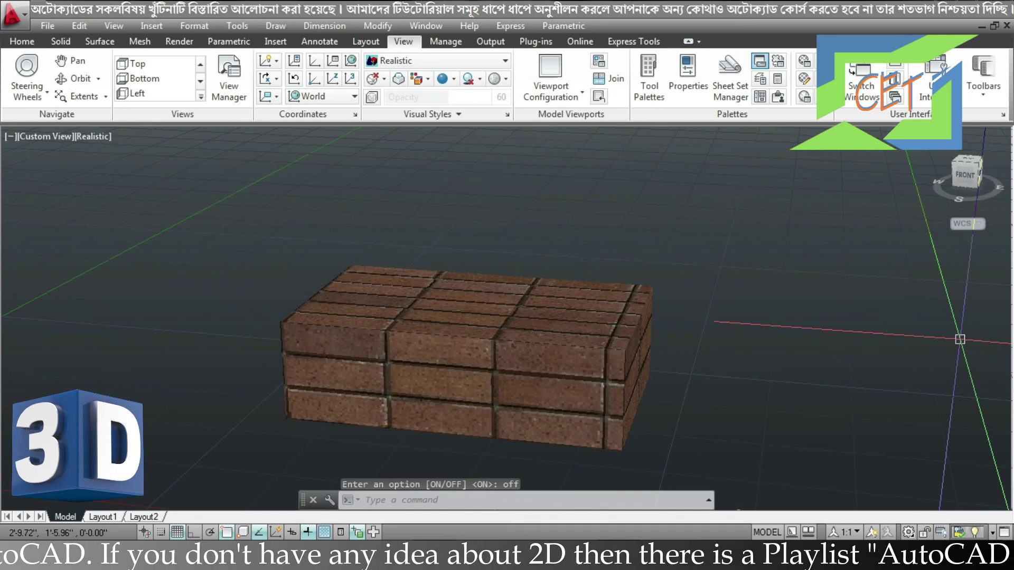
text(NAvar)
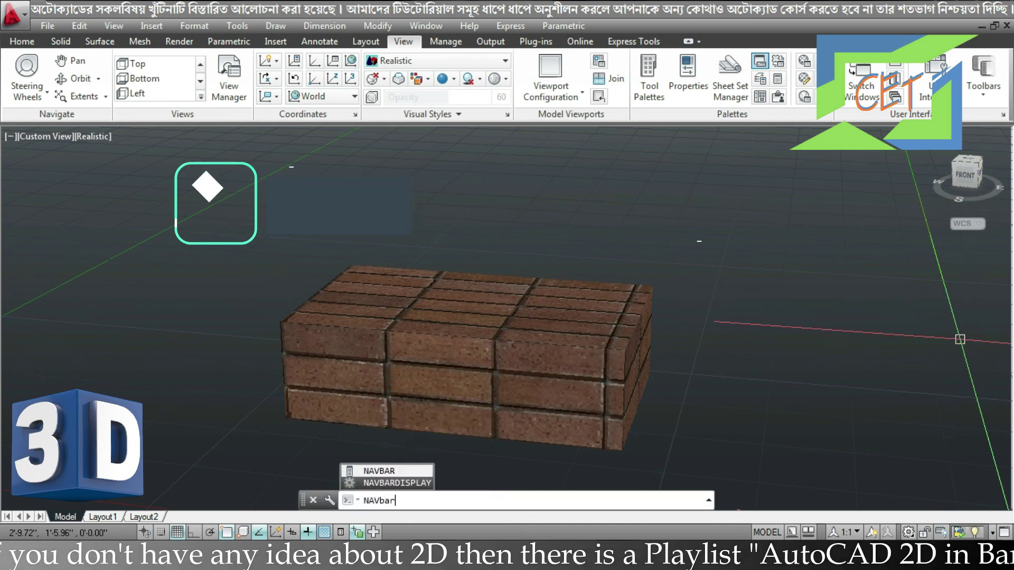
key(Return)
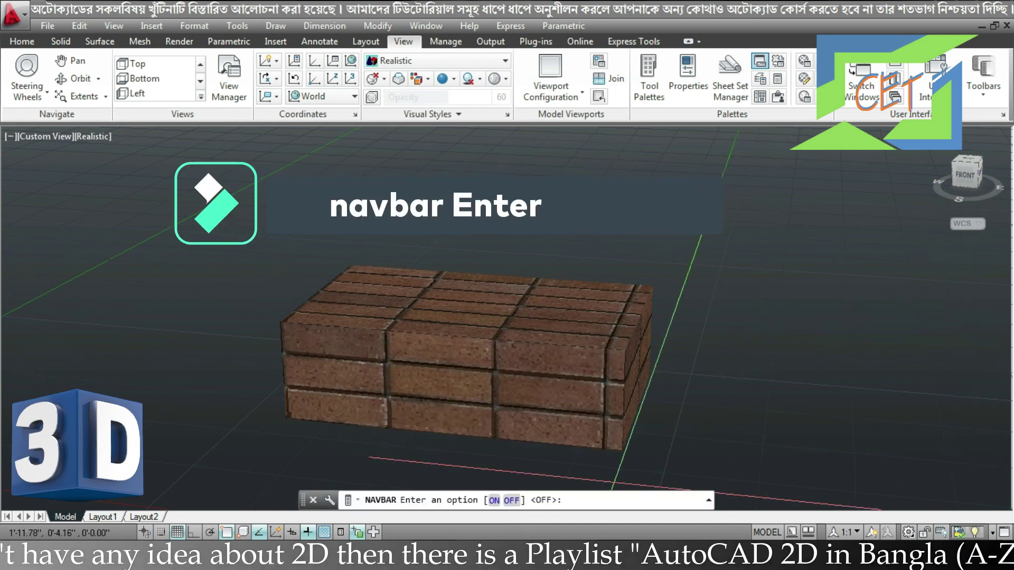
click(494, 500)
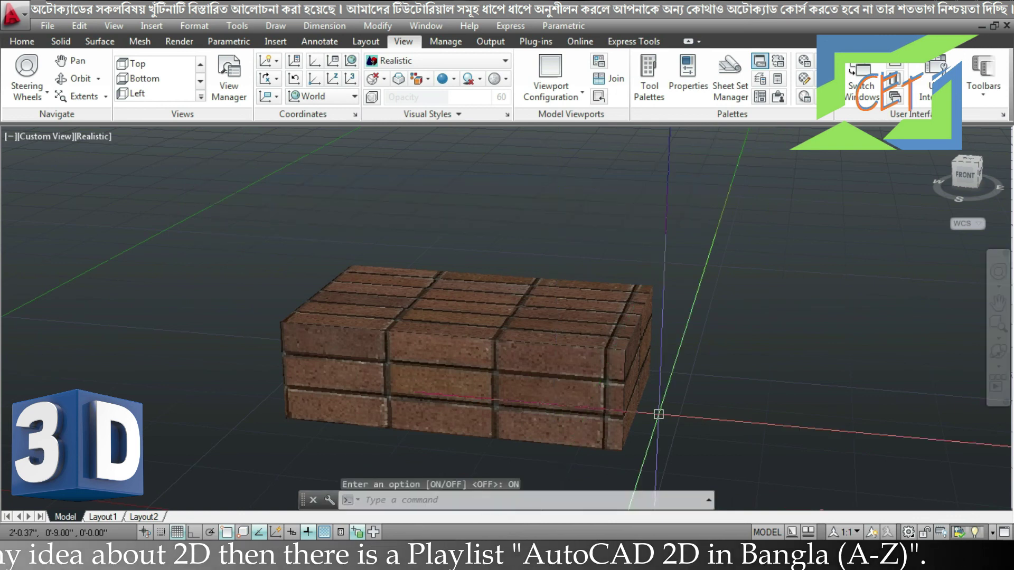